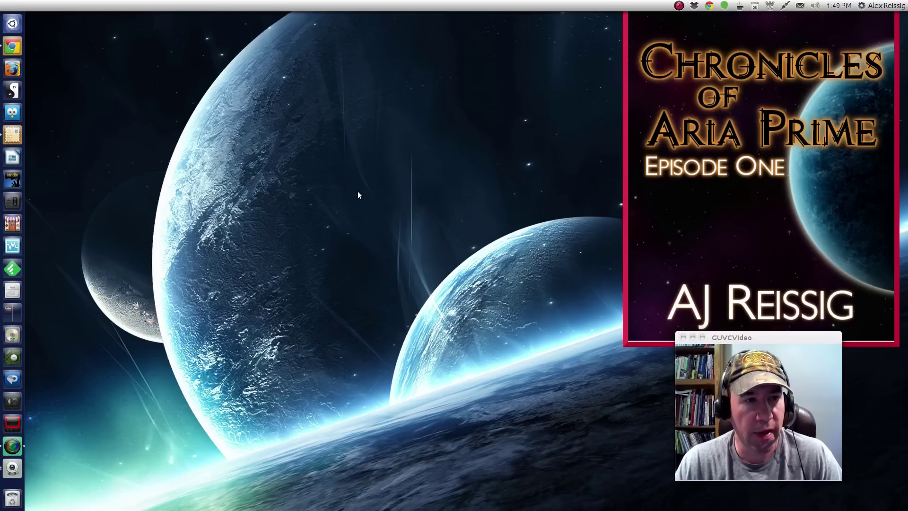
- Launch CompizConfig Settings Manager by searching 'compiz' in the Dash
left_click(14, 28)
type("compiz")
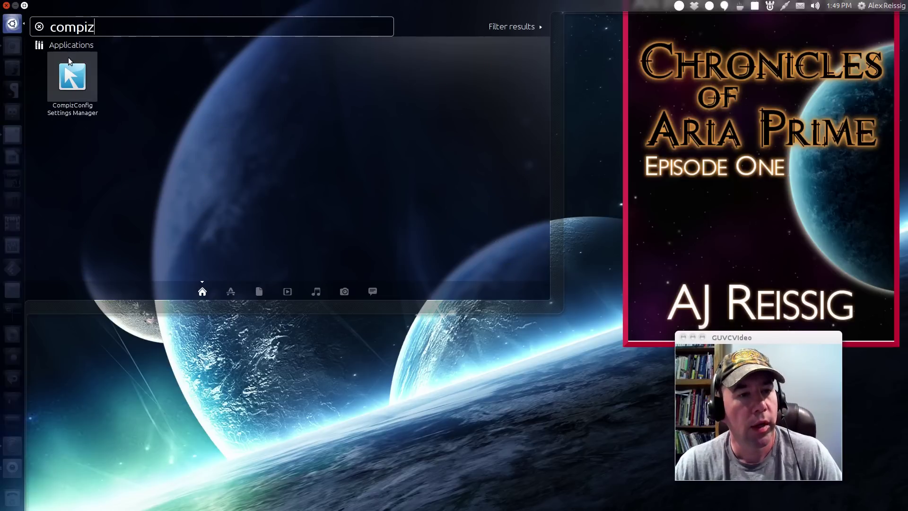
left_click(73, 76)
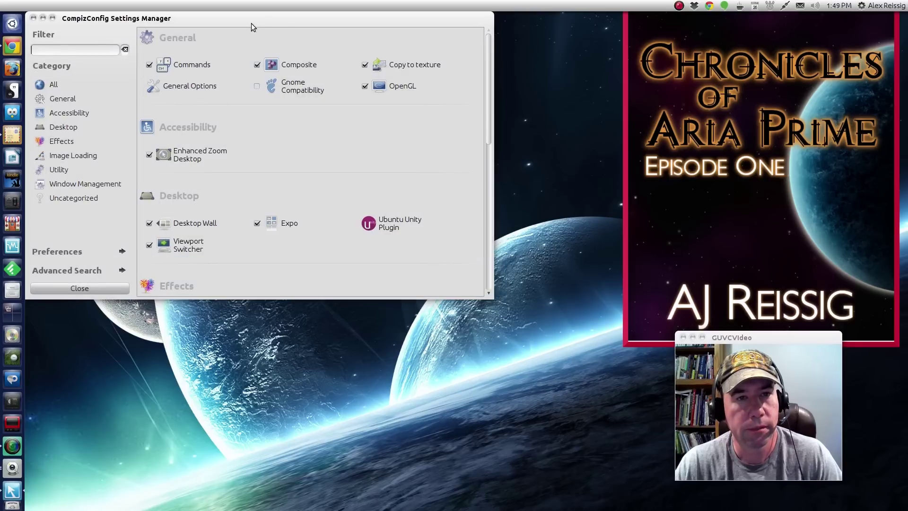
- Move the settings manager window lower and further right on the desktop
left_click_drag(251, 23, 426, 198)
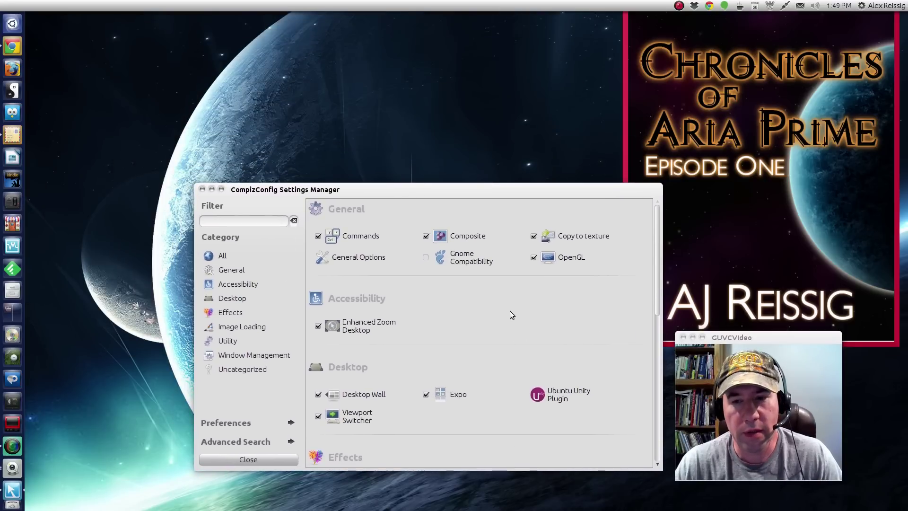
scroll(512, 305, "down", 7)
scroll(511, 303, "up", 5)
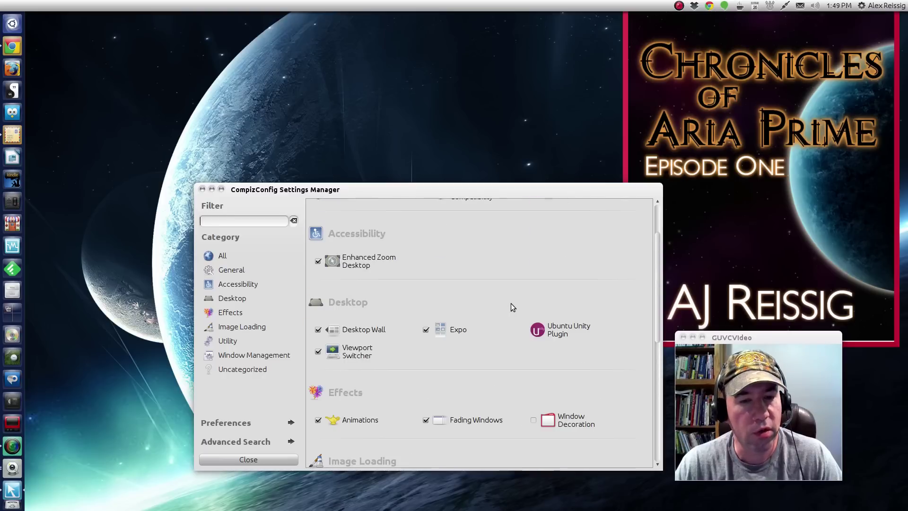
scroll(508, 300, "up", 3)
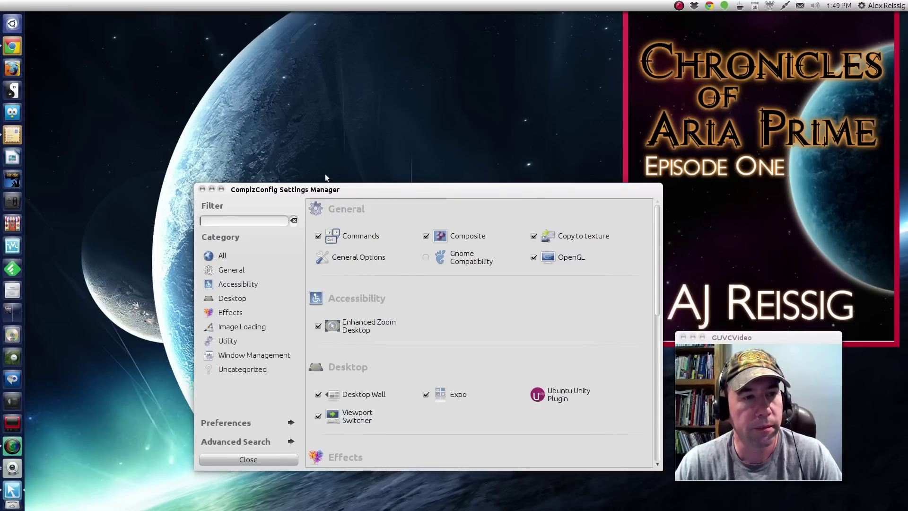
left_click(12, 116)
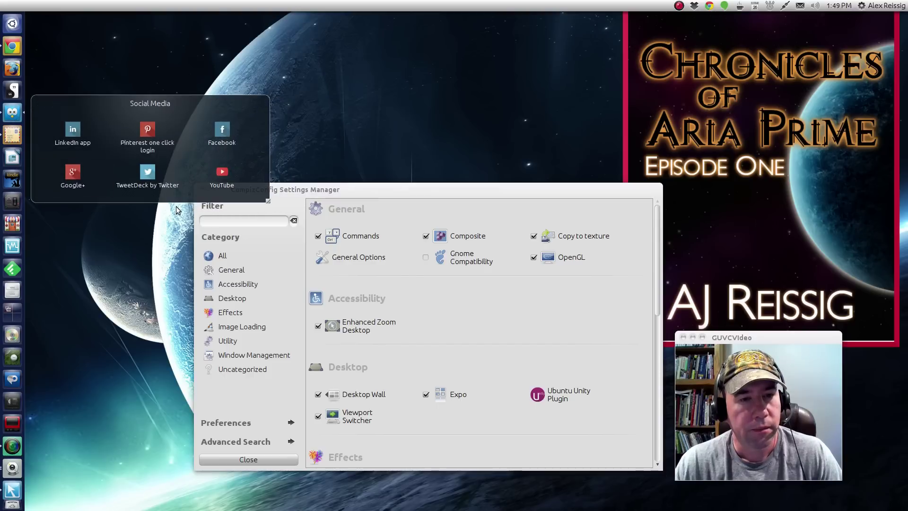
mouse_move(91, 107)
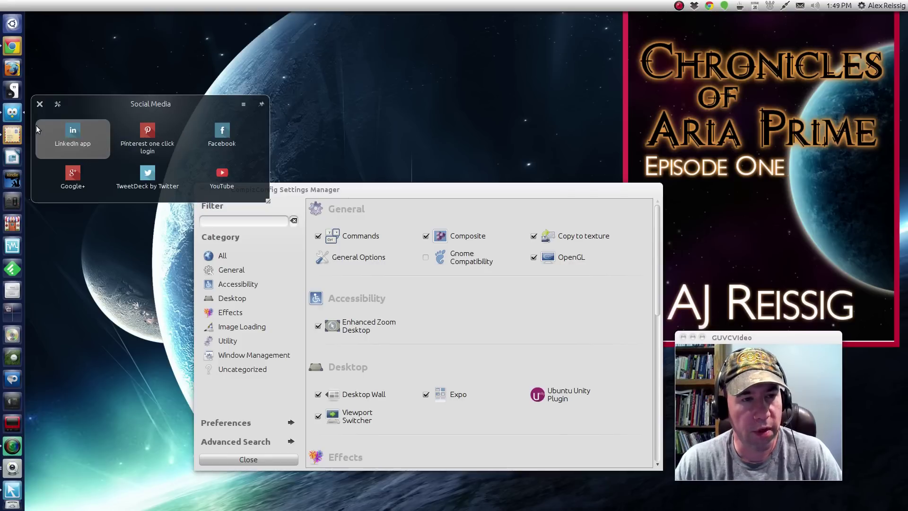
left_click(38, 104)
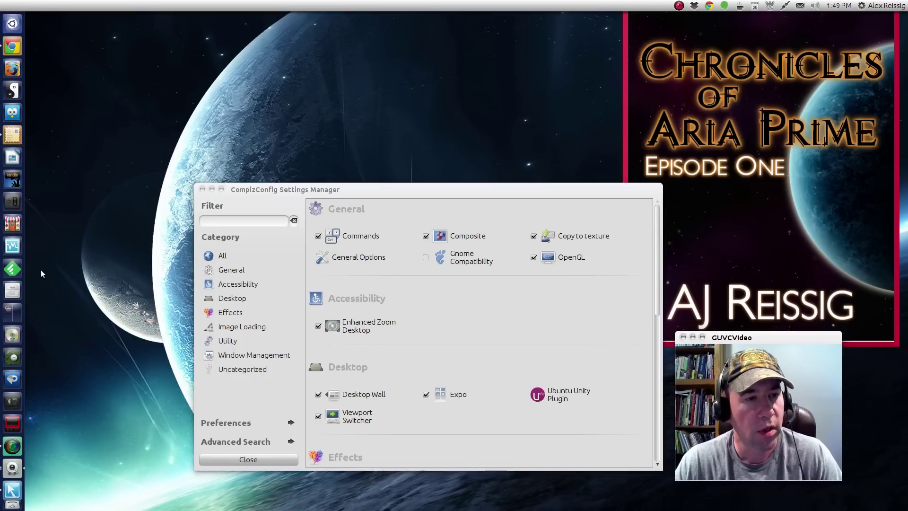
left_click(12, 113)
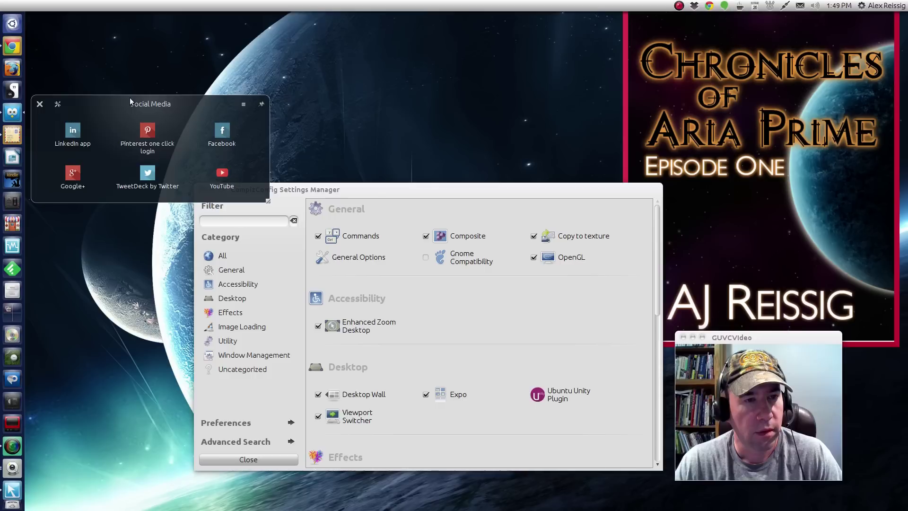
left_click(39, 103)
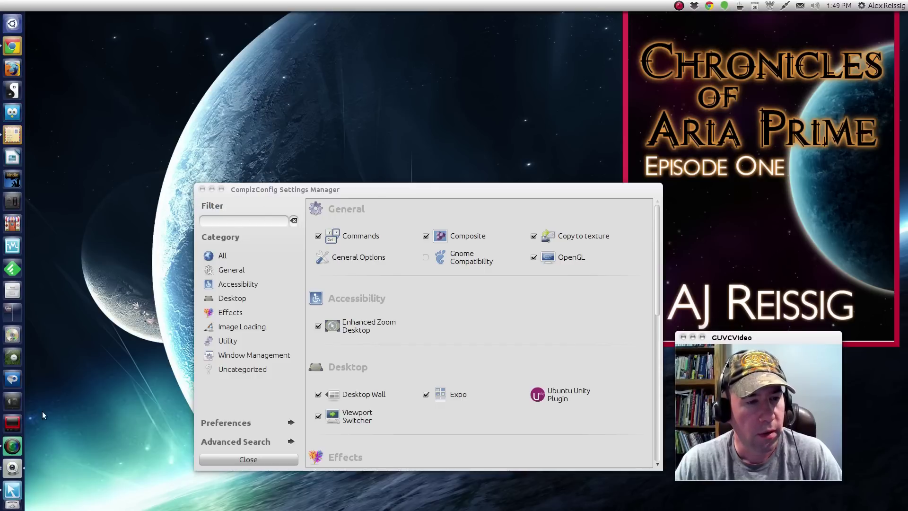
left_click(12, 290)
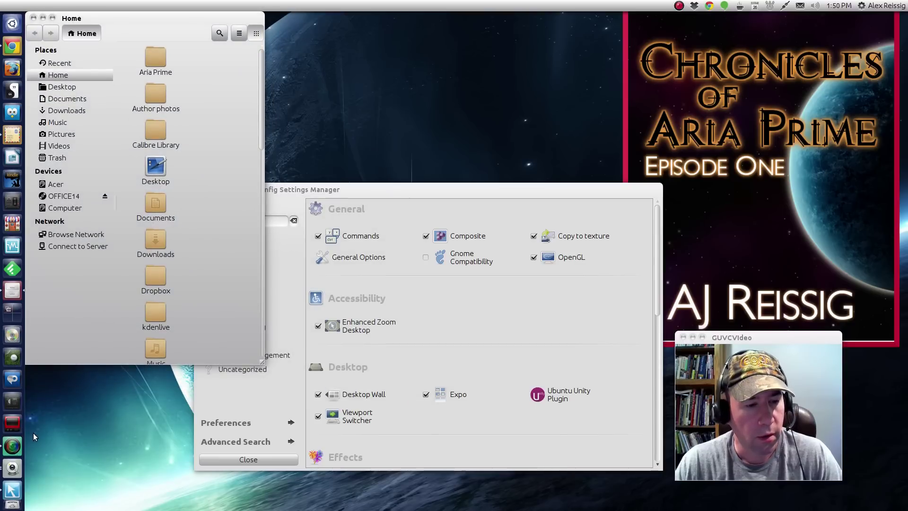
left_click(21, 450)
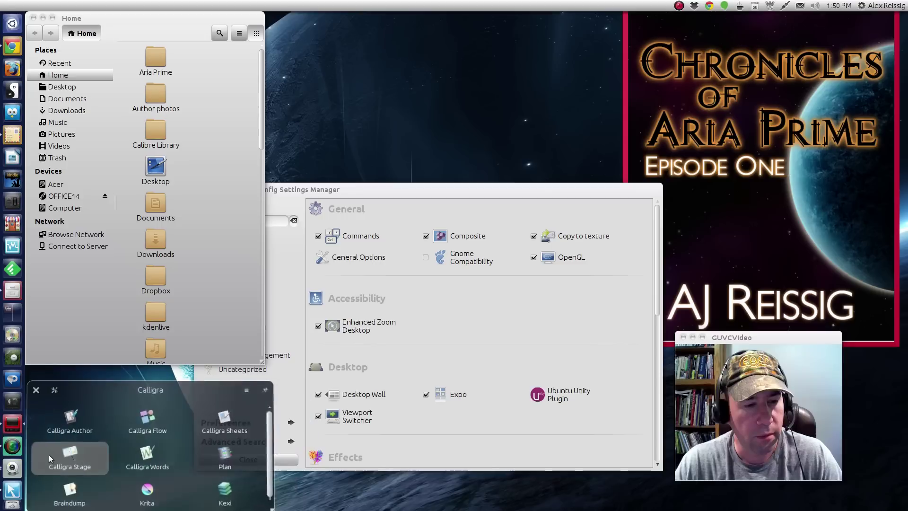
left_click(65, 426)
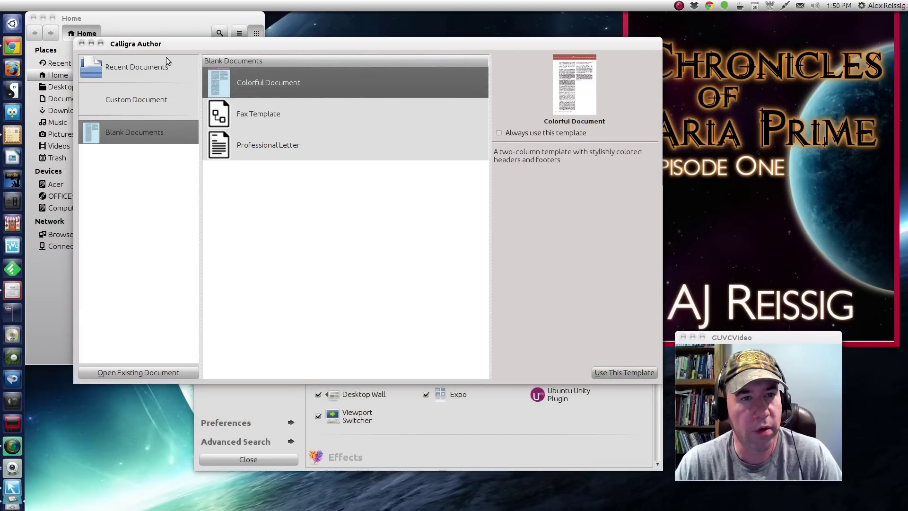
left_click(169, 22)
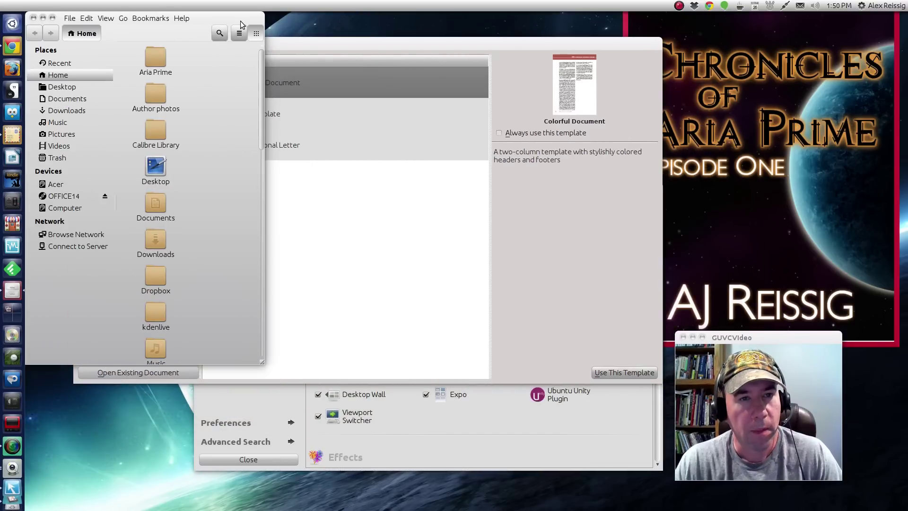
left_click(452, 436)
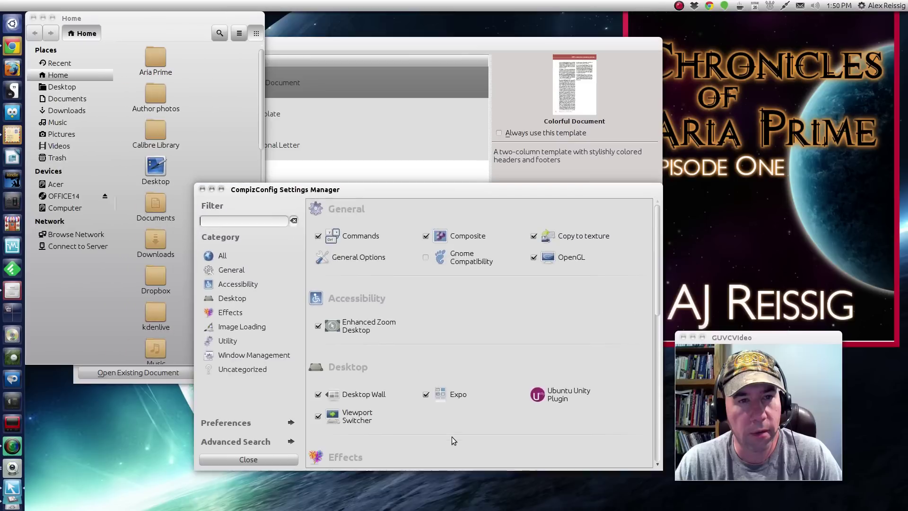
left_click(231, 99)
left_click(449, 123)
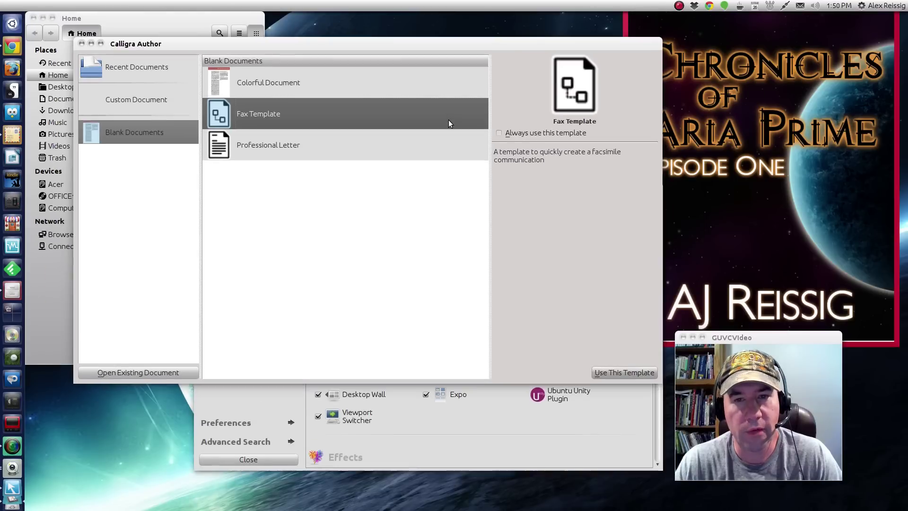
left_click(185, 22)
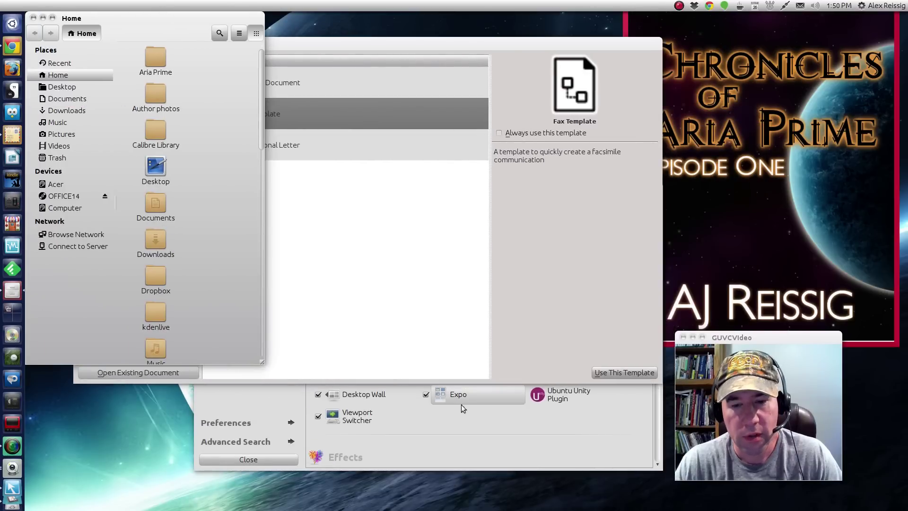
left_click(451, 434)
left_click(166, 23)
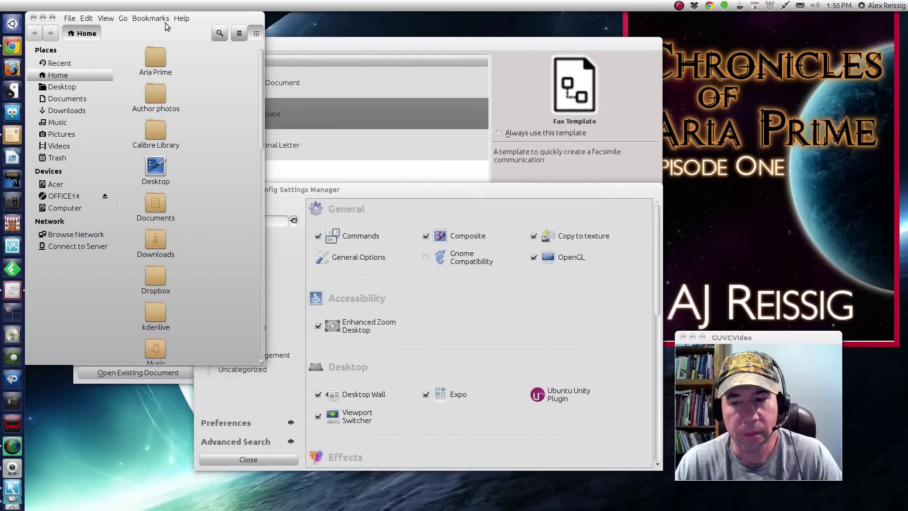
left_click(527, 64)
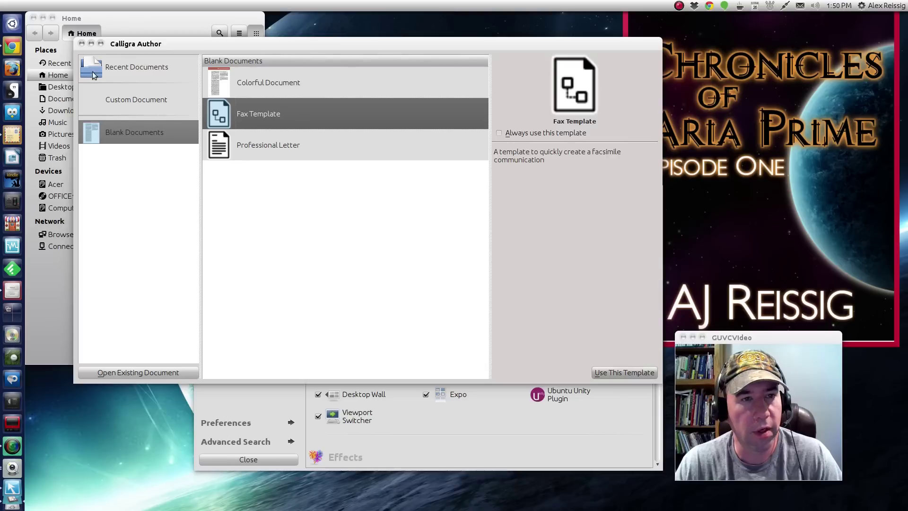
left_click(82, 44)
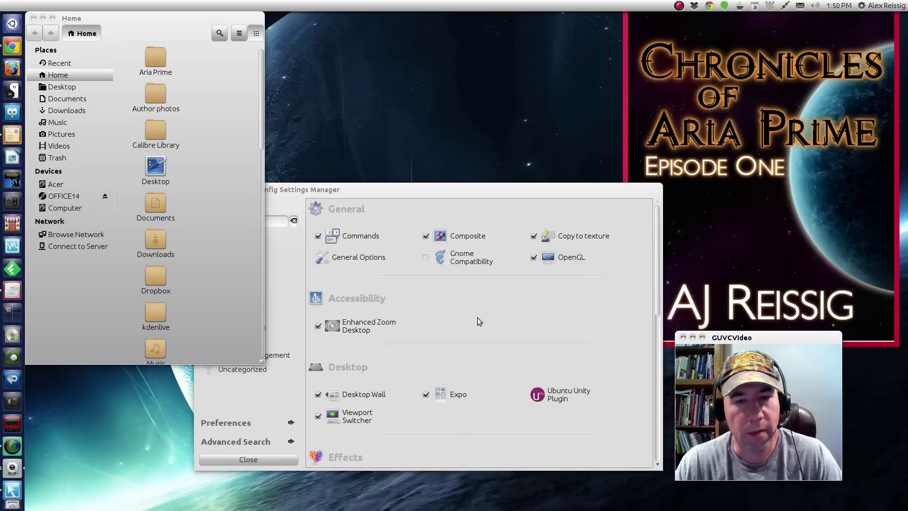
left_click(502, 298)
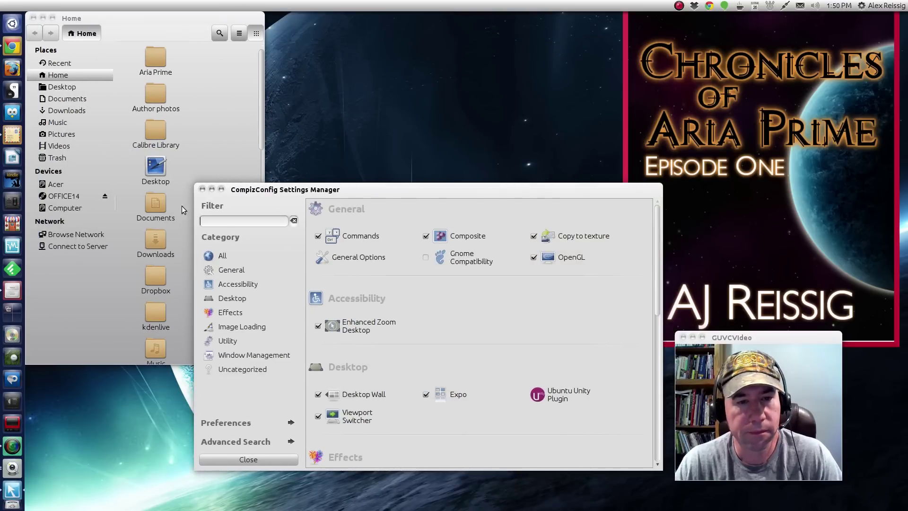
left_click(33, 18)
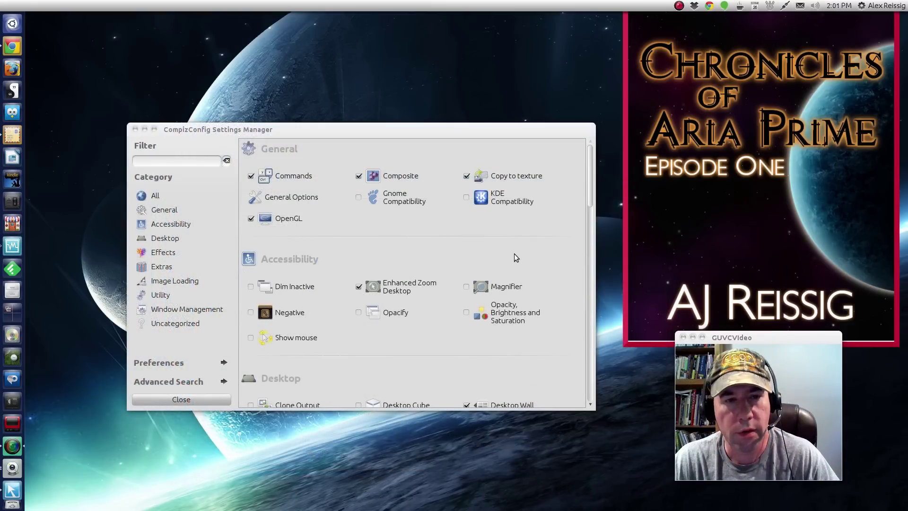
- Show plugins from all categories and move the manager window up and left
left_click(377, 138)
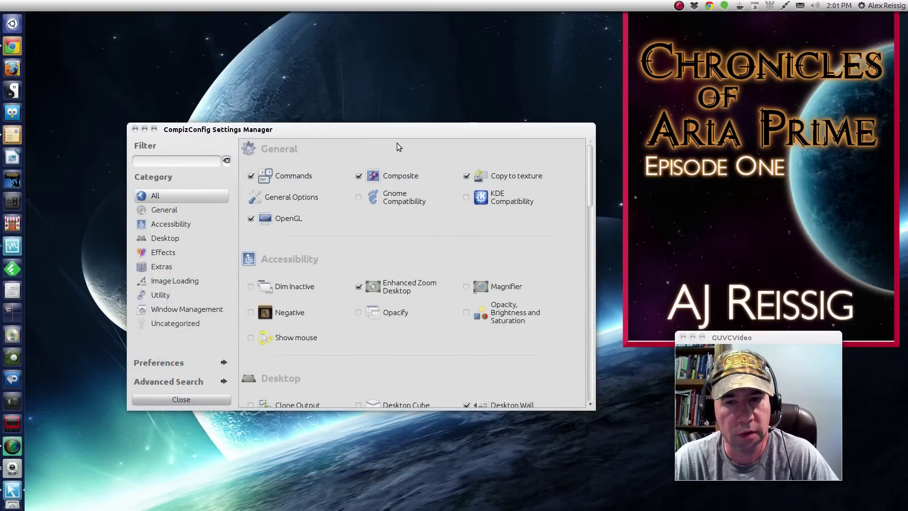
left_click_drag(397, 135, 368, 95)
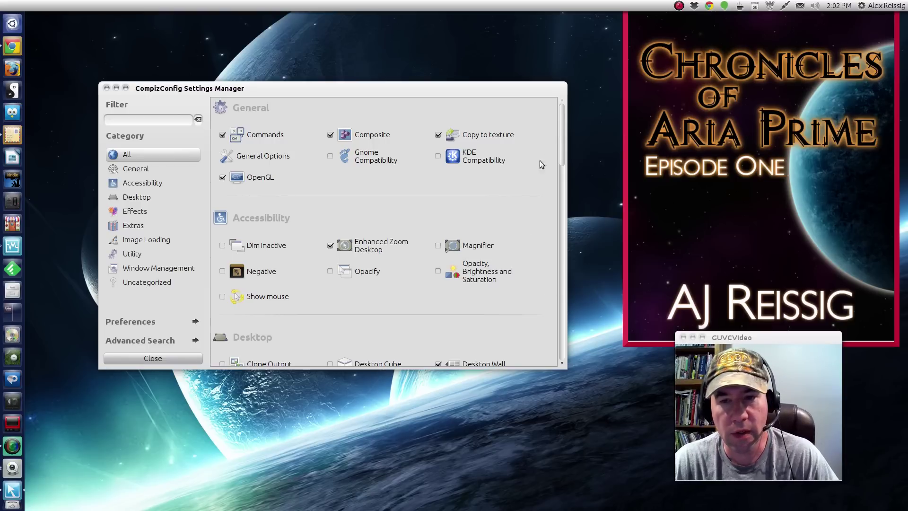
mouse_move(560, 141)
left_mouse_down()
mouse_move(563, 172)
mouse_move(562, 124)
left_mouse_up()
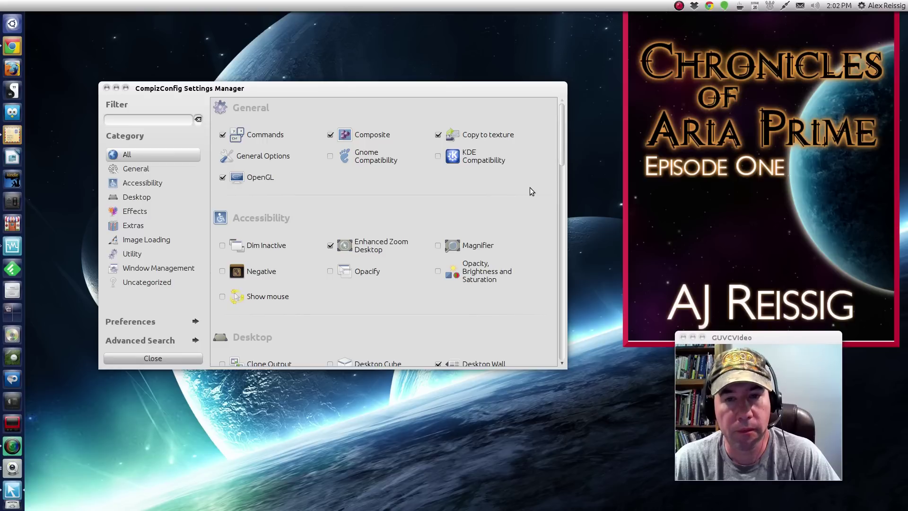
- Scroll down to the Effects section and open the Animations plugin settings
scroll(545, 251, "down", 3)
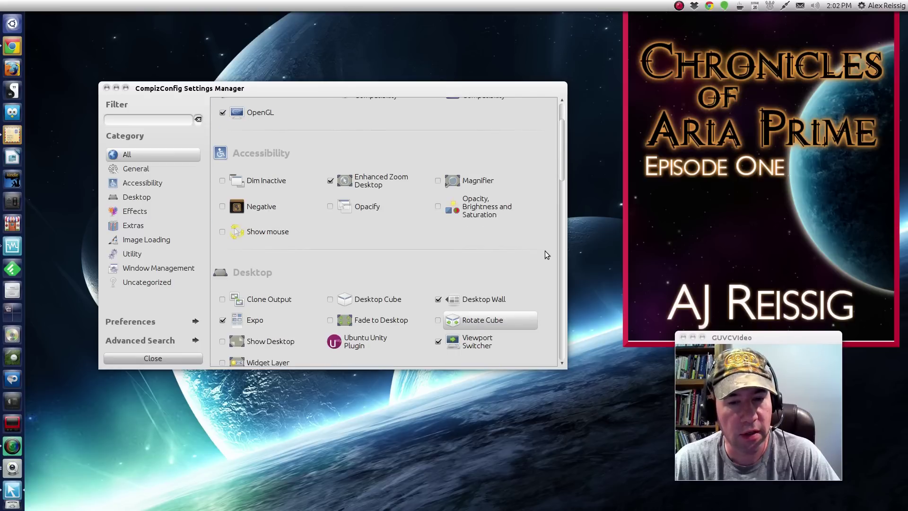
scroll(544, 250, "up", 3)
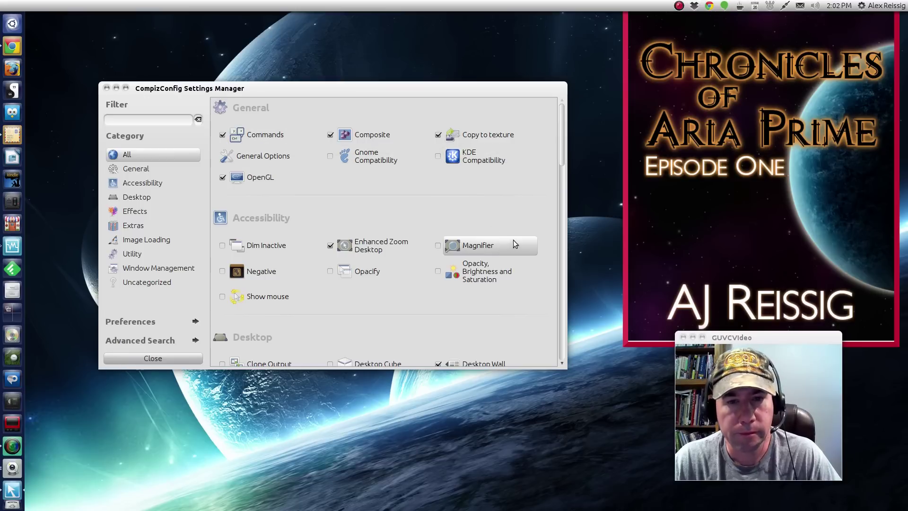
scroll(544, 221, "down", 3)
scroll(544, 220, "down", 1)
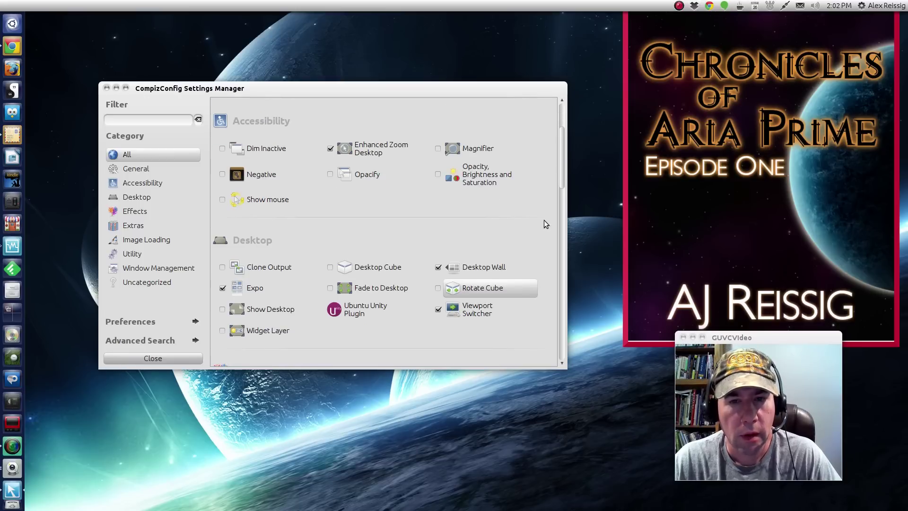
scroll(535, 217, "down", 6)
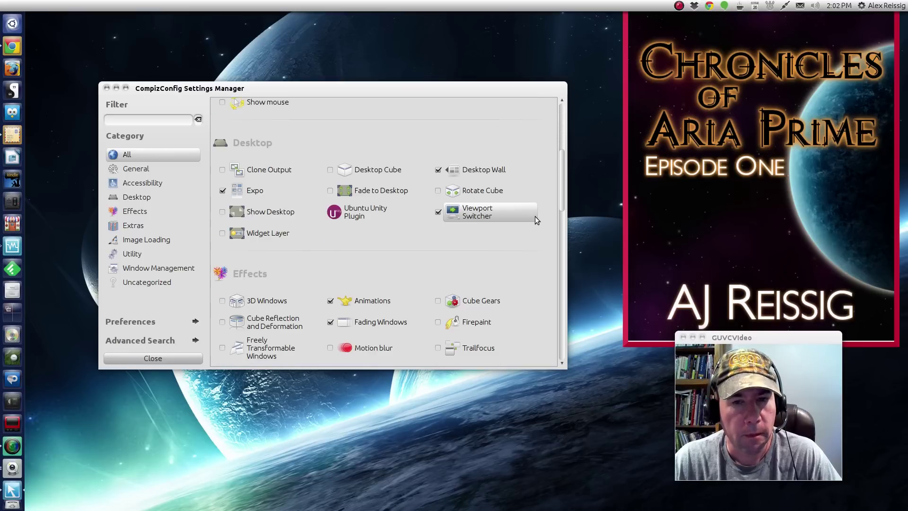
scroll(535, 221, "down", 3)
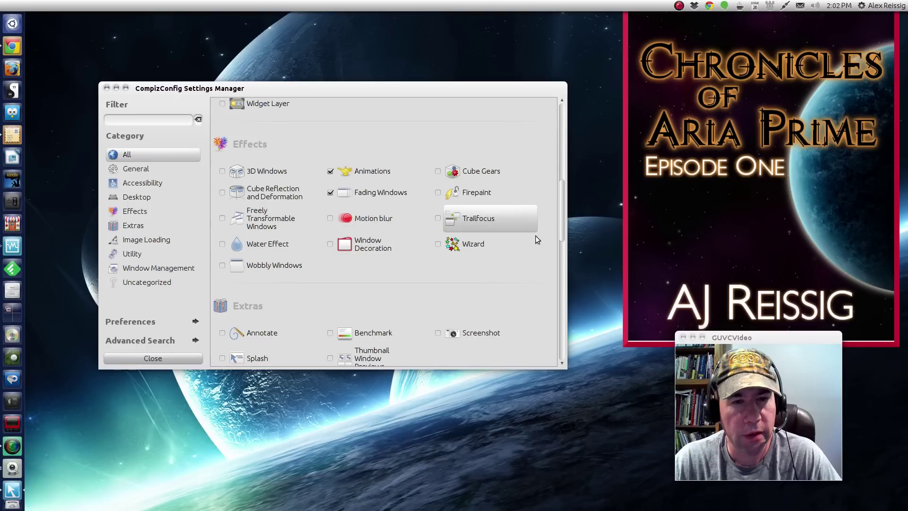
left_click(386, 173)
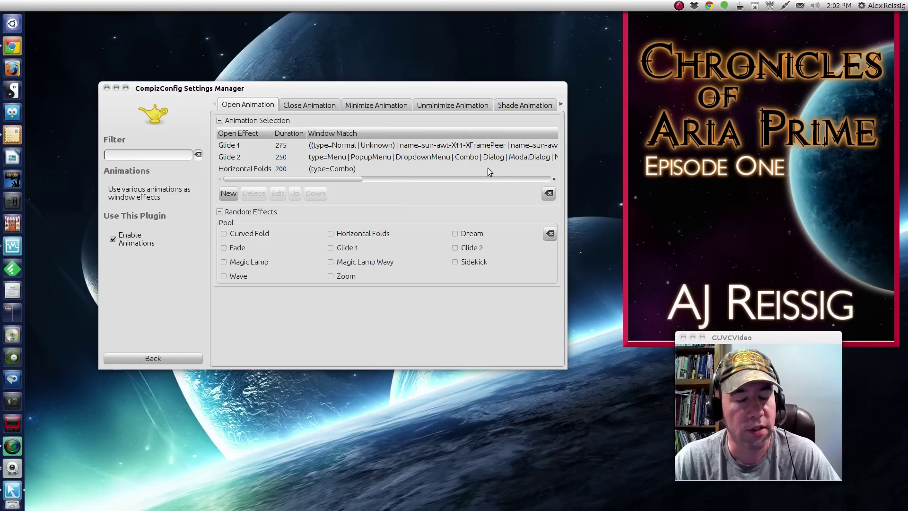
- Step through the Animations event tabs forward to the Focus Animation settings
left_click(562, 105)
left_click(562, 105)
left_click(562, 105)
left_click(562, 105)
left_click(562, 105)
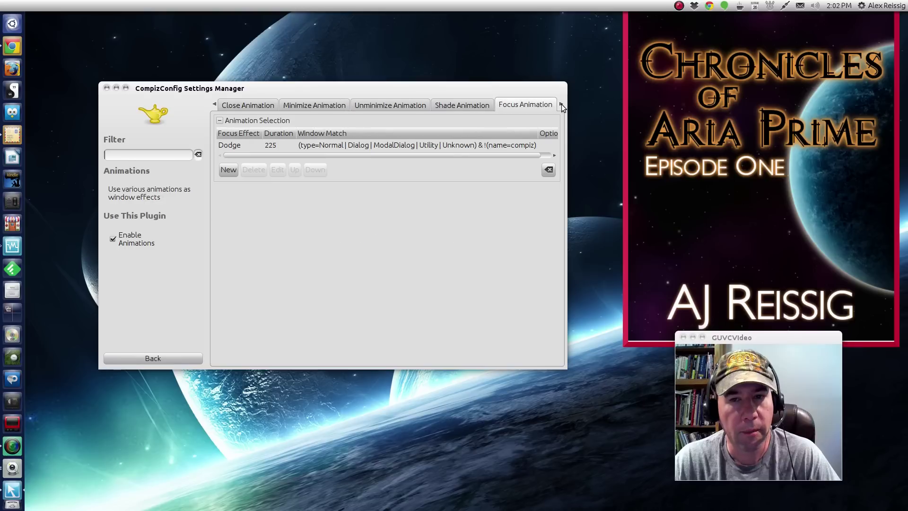
left_click(562, 105)
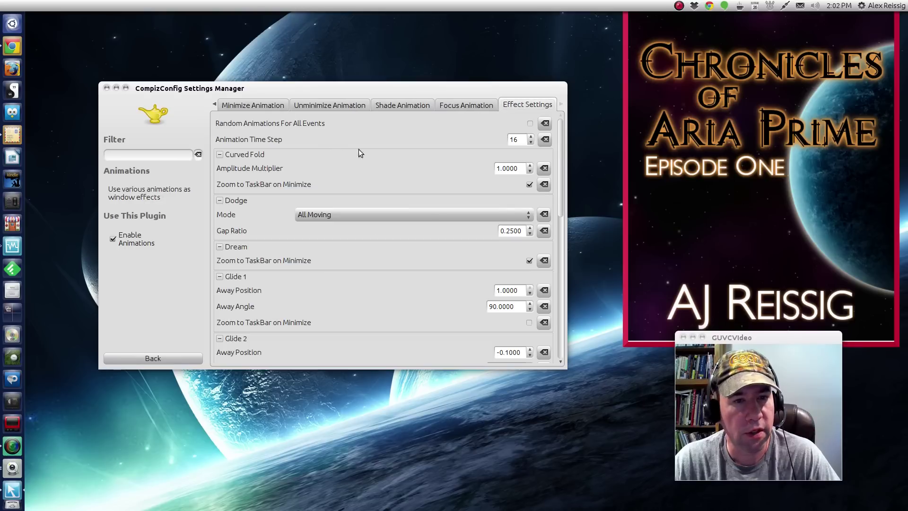
- Go back to Open Animation, then view the Close and Minimize Animation effects
left_click(213, 105)
left_click(213, 105)
left_click(213, 105)
left_click(213, 105)
left_click(213, 105)
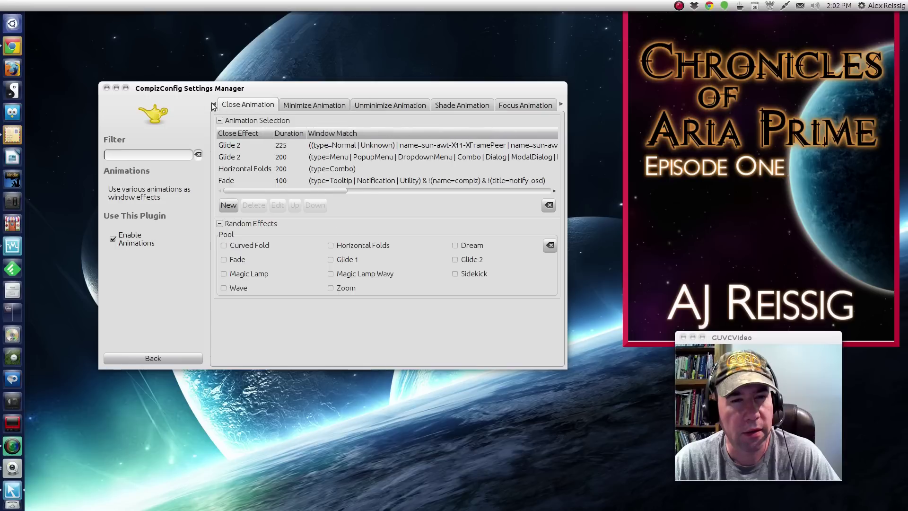
left_click(213, 105)
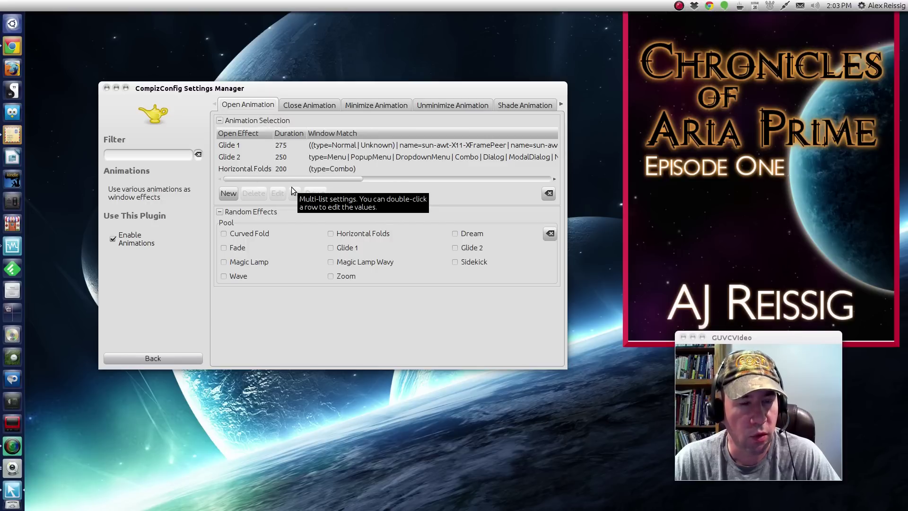
left_click(299, 106)
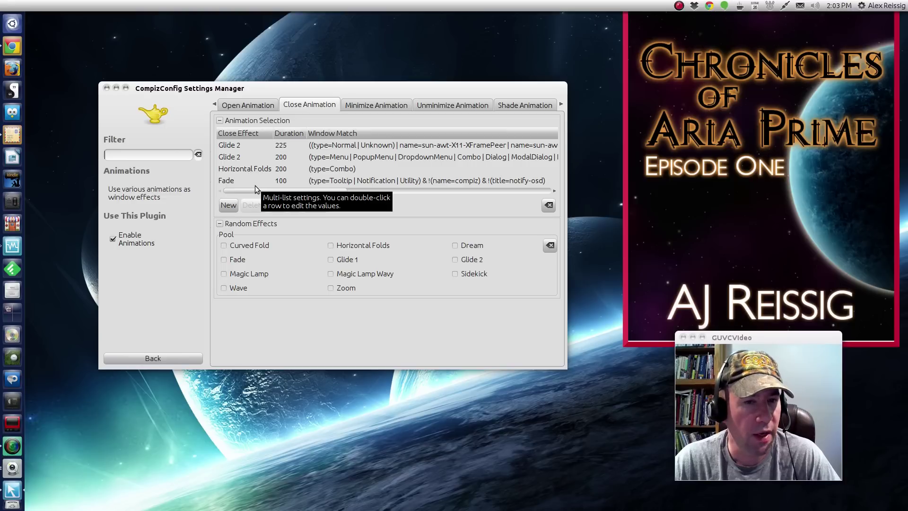
left_click(370, 108)
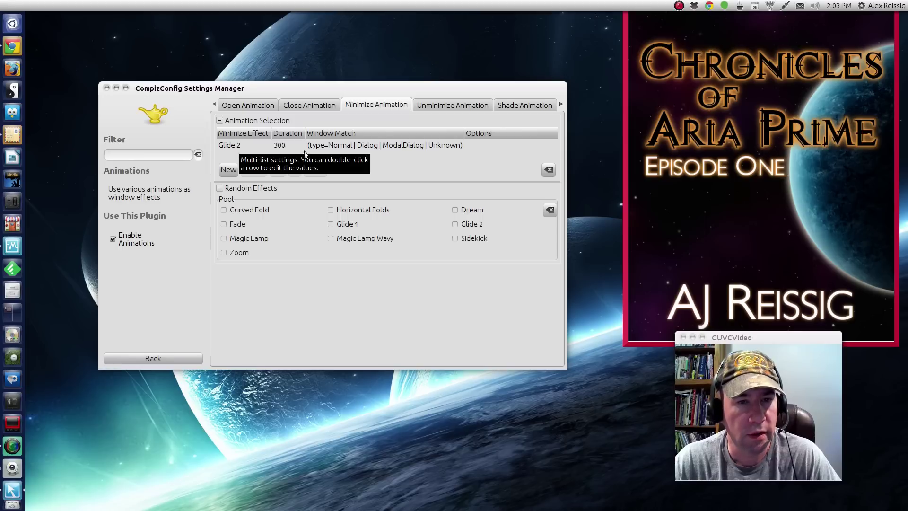
- Minimize and restore the manager to see the animation, then view Unminimize, Shade and Focus effects
left_click(117, 89)
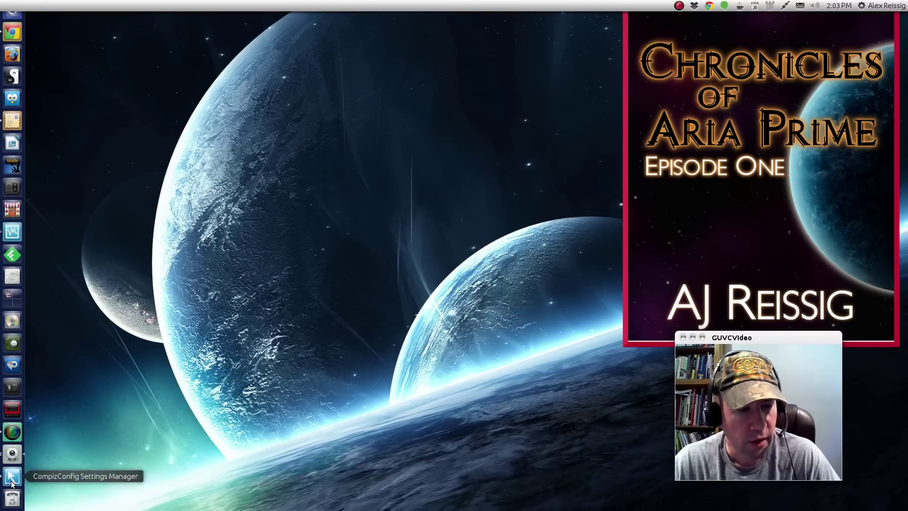
left_click(11, 478)
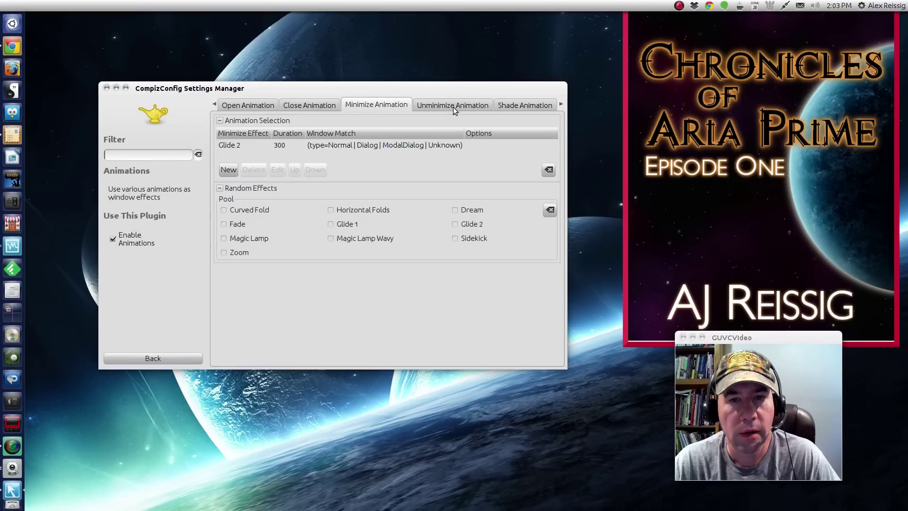
left_click(453, 106)
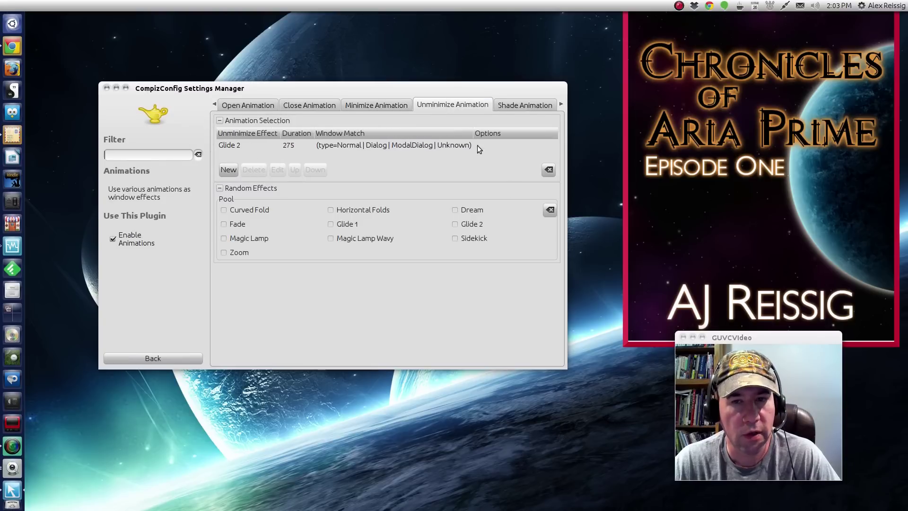
left_click(511, 107)
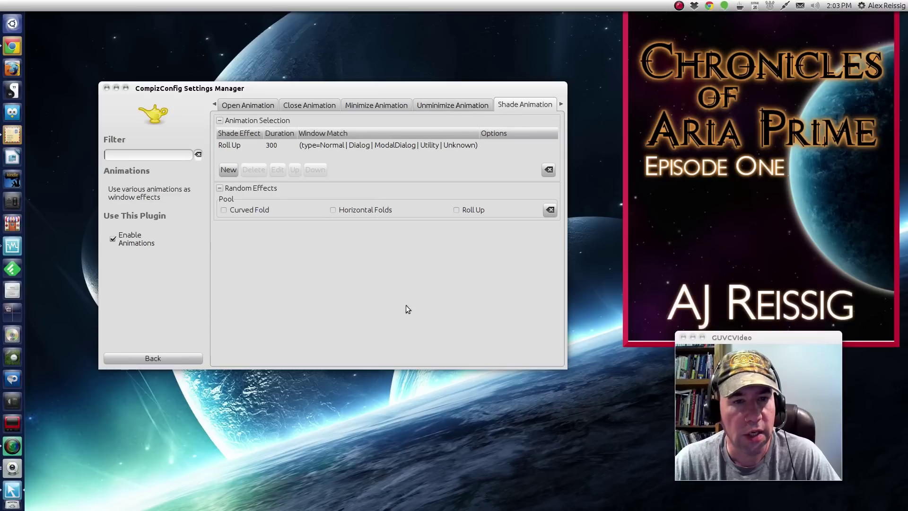
left_click(561, 104)
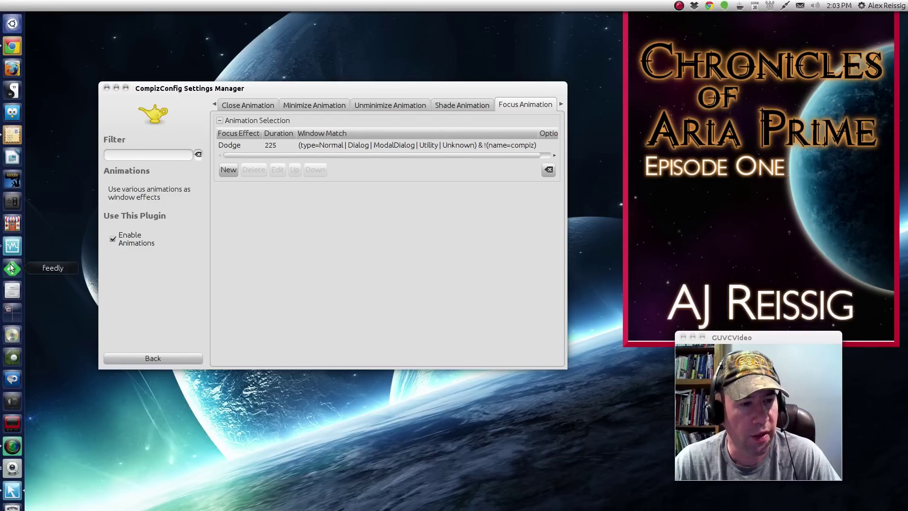
- Open and close a Home folder window to test animations, then show Effect Settings
left_click(12, 289)
left_click(388, 259)
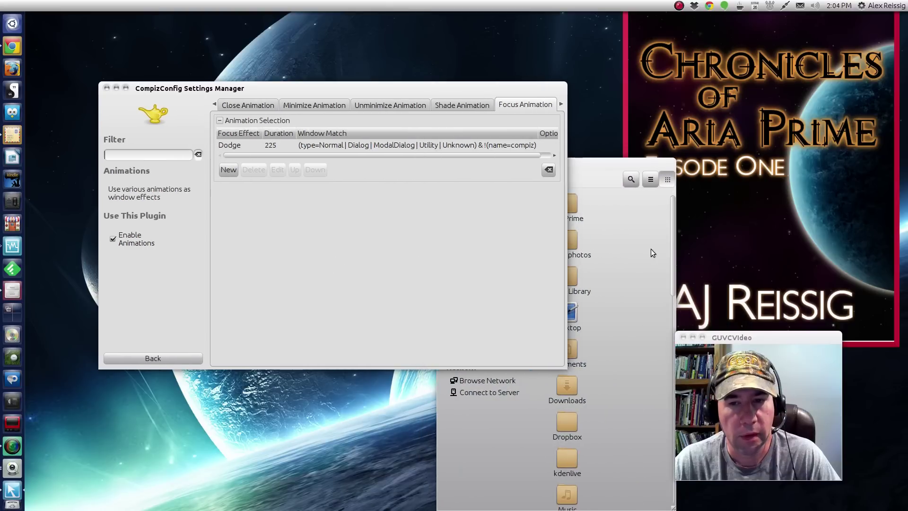
left_click(603, 249)
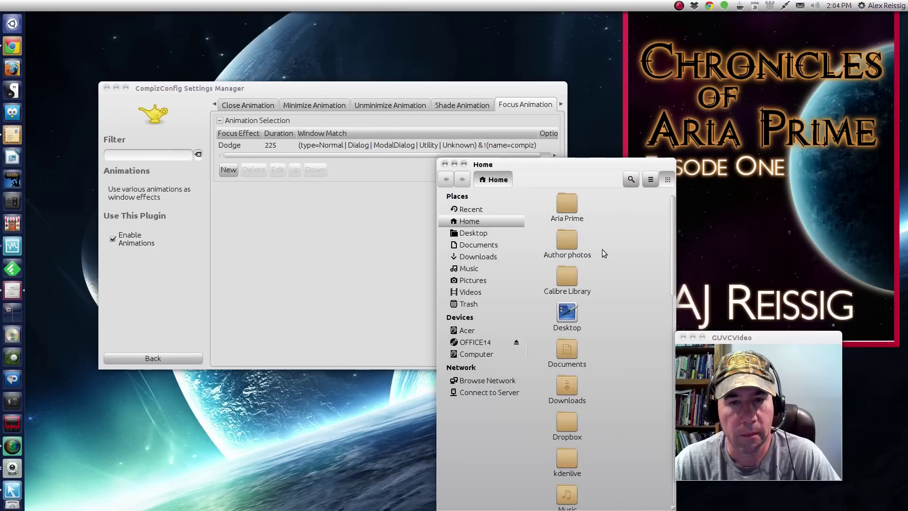
left_click(445, 164)
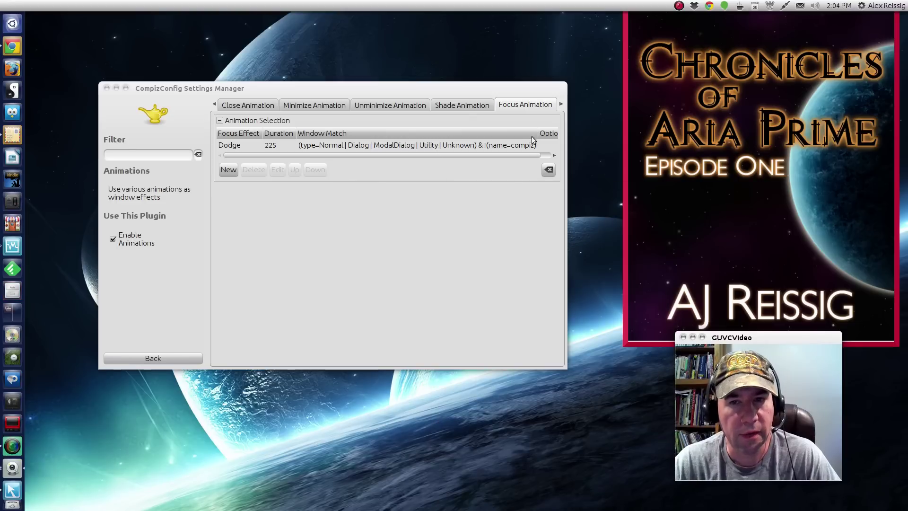
left_click(561, 104)
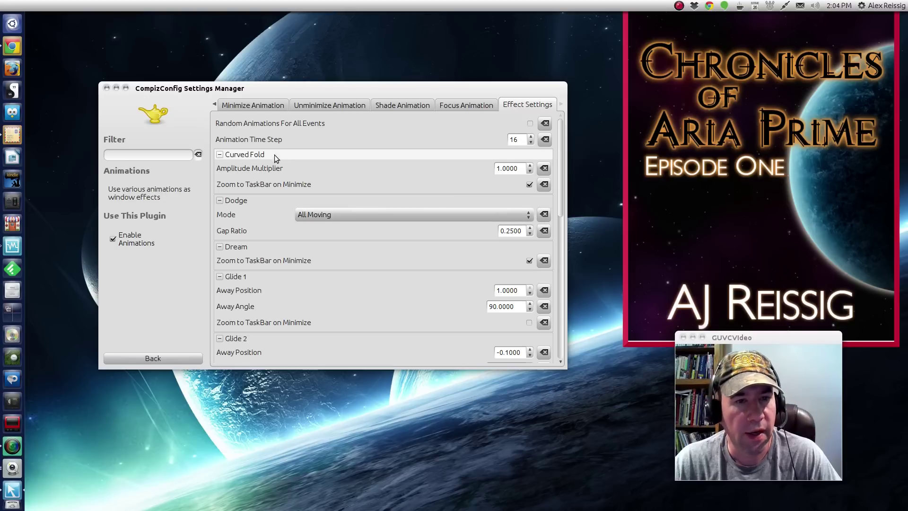
- Scroll through the Effect Settings options and go back to the main plugin list
scroll(404, 259, "down", 3)
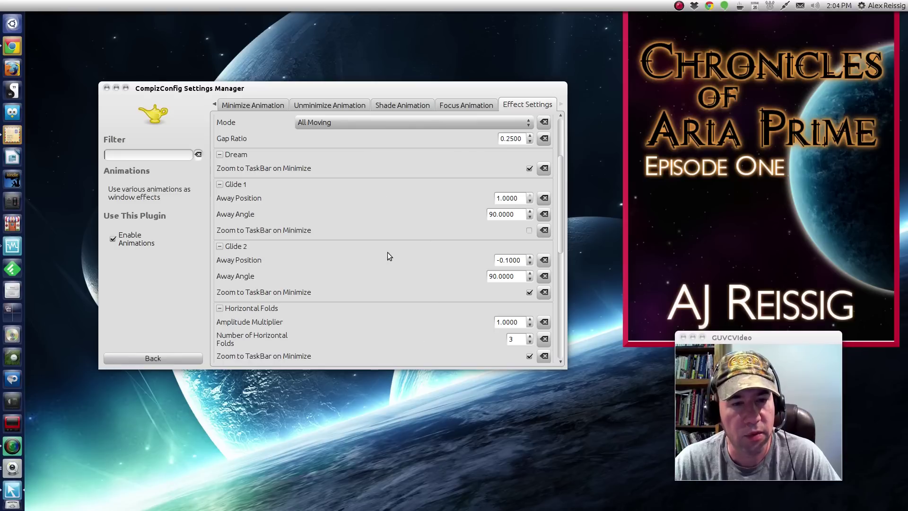
left_click(170, 357)
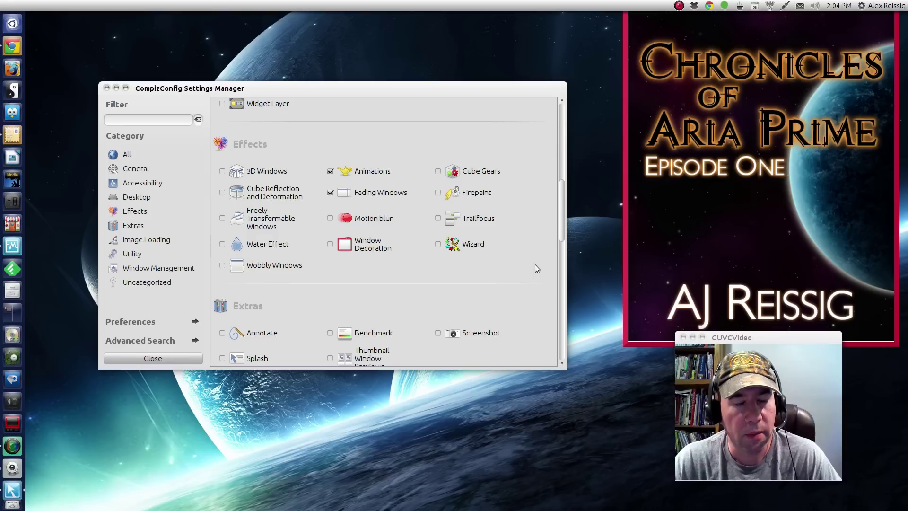
scroll(535, 269, "down", 1)
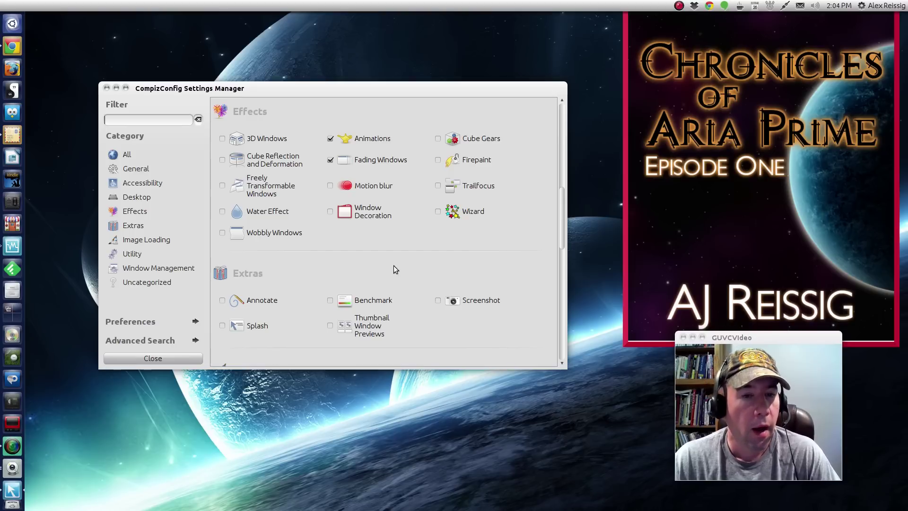
left_click(274, 232)
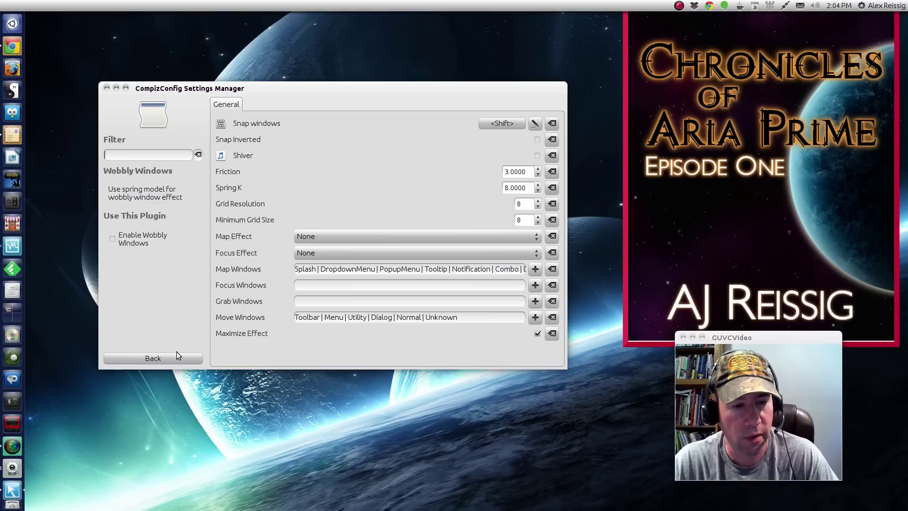
left_click(163, 359)
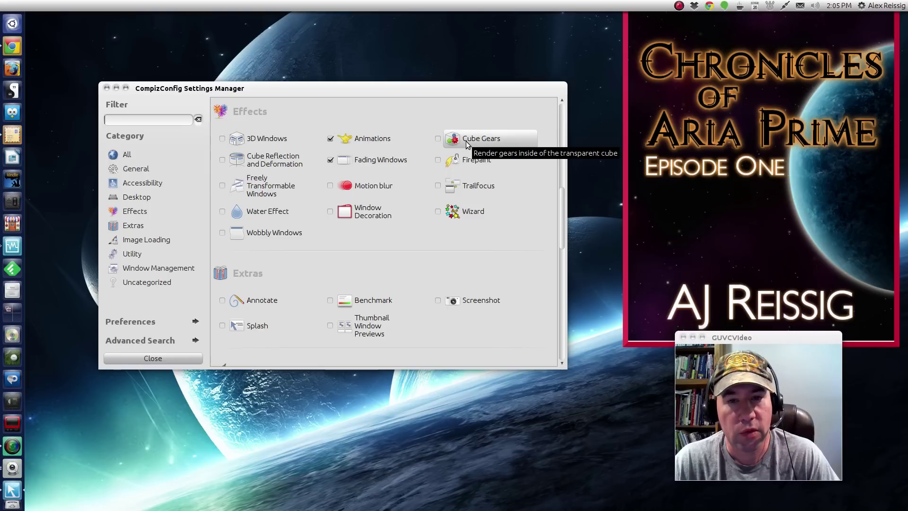
scroll(402, 255, "up", 3)
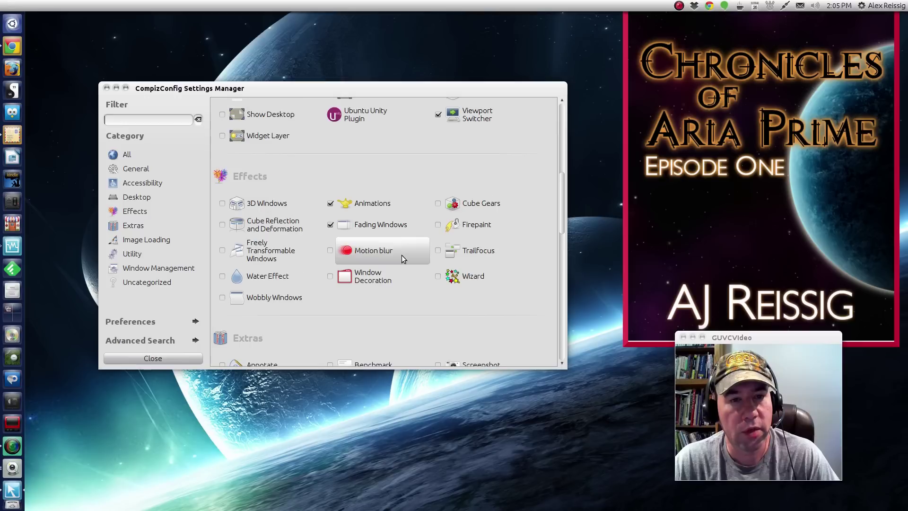
scroll(402, 255, "up", 1)
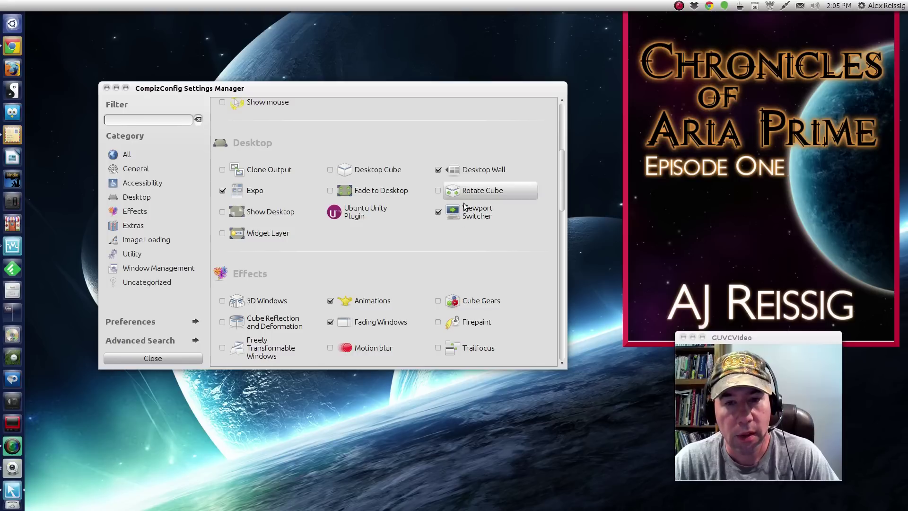
left_click(487, 173)
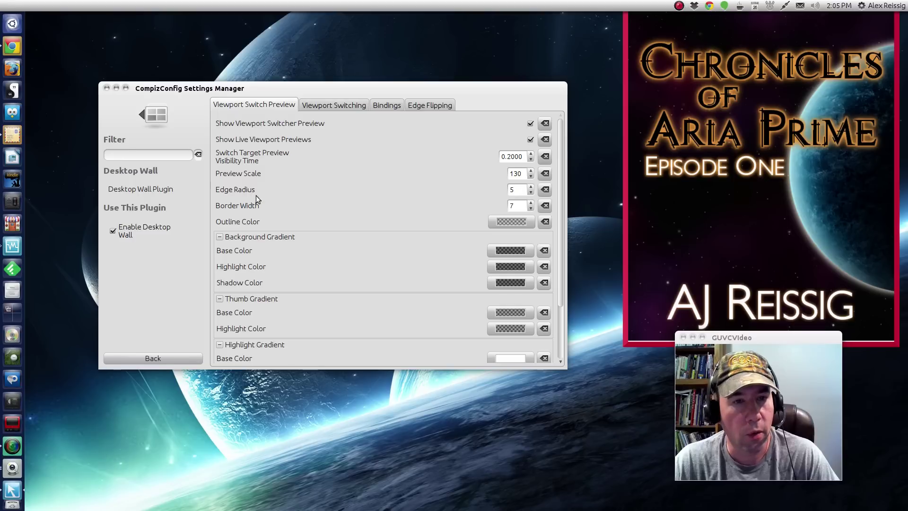
left_click(150, 361)
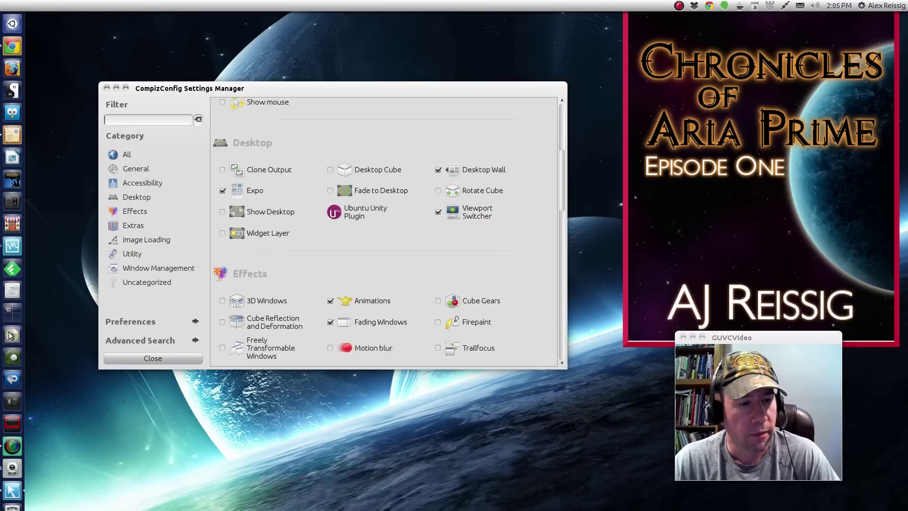
left_click(9, 313)
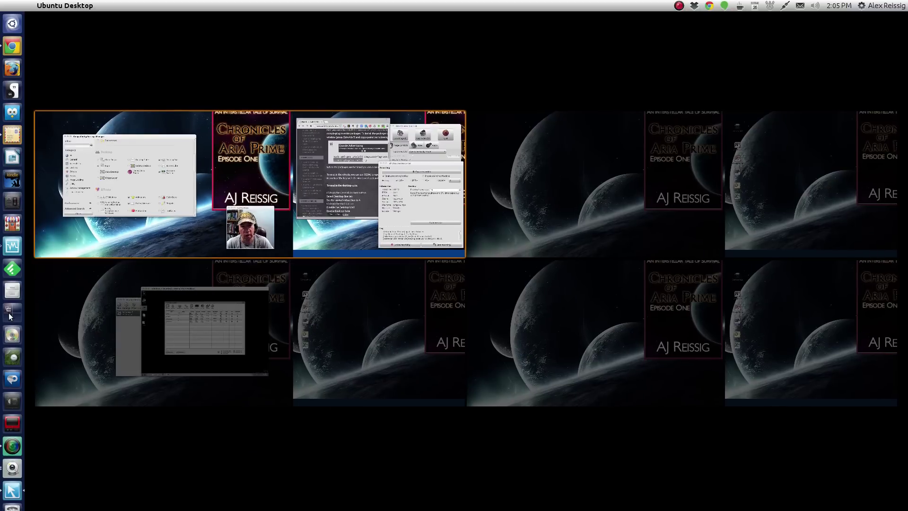
left_click(9, 313)
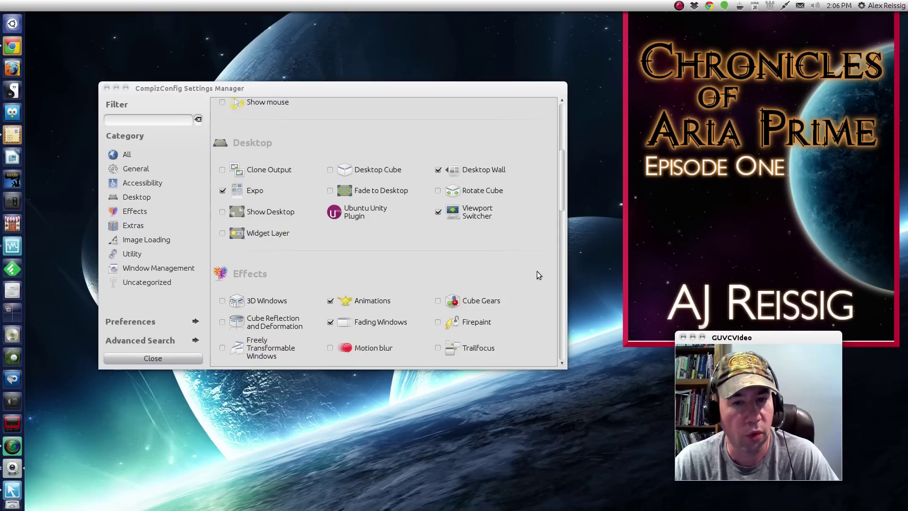
- Scroll the plugin list down to Effects, where Animations and Fading Windows are enabled
scroll(526, 262, "down", 5)
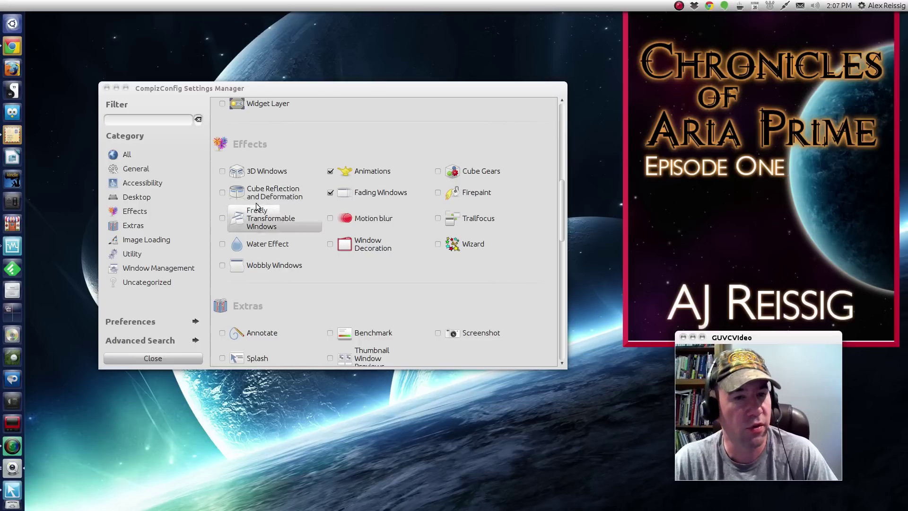
- Browse Cube Reflection and Deformation's Reflection and Deformation tabs, keeping Cylinder, then return to Cube Caps
left_click(267, 197)
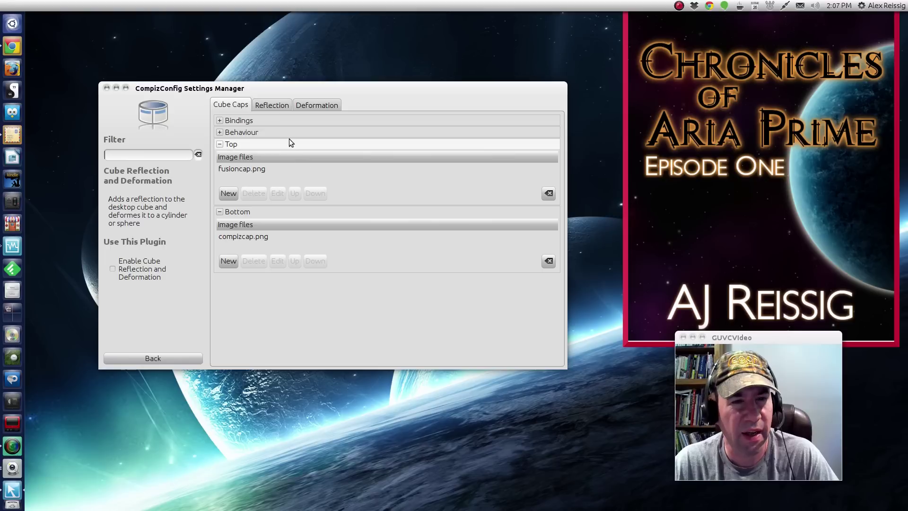
left_click(277, 107)
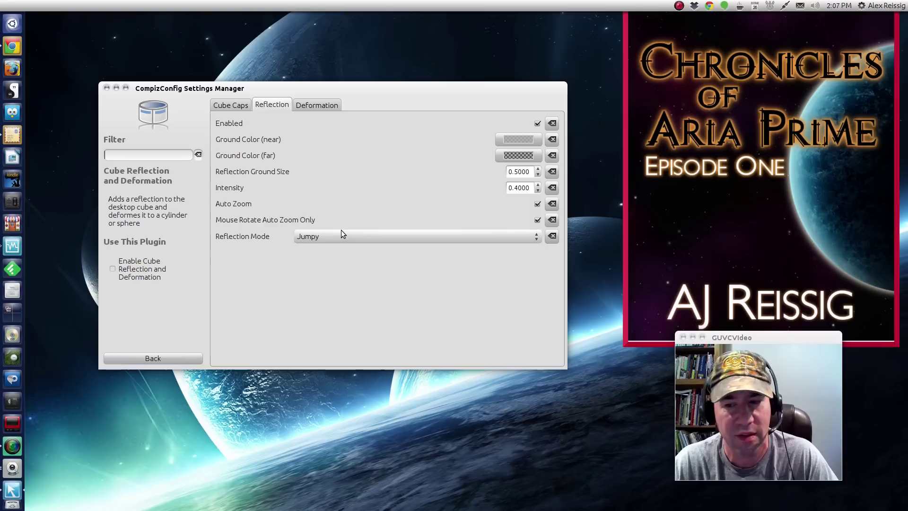
left_click(311, 108)
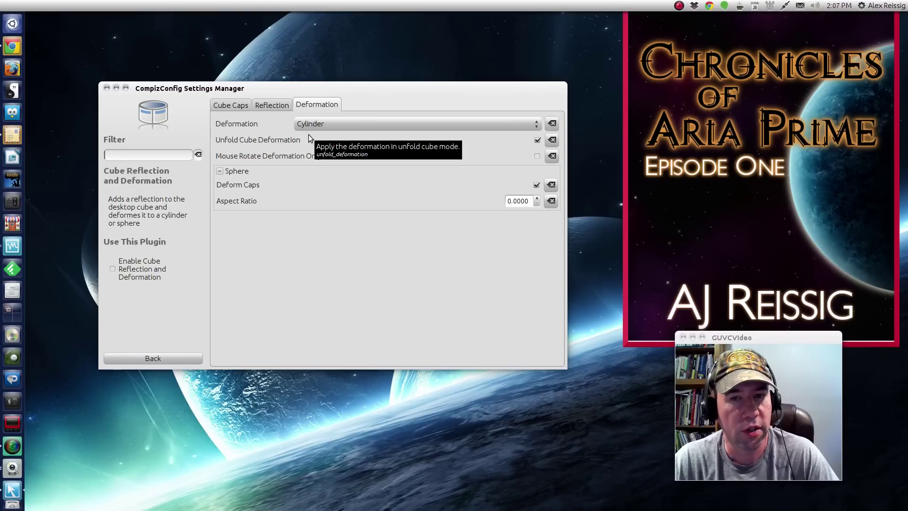
left_click(540, 124)
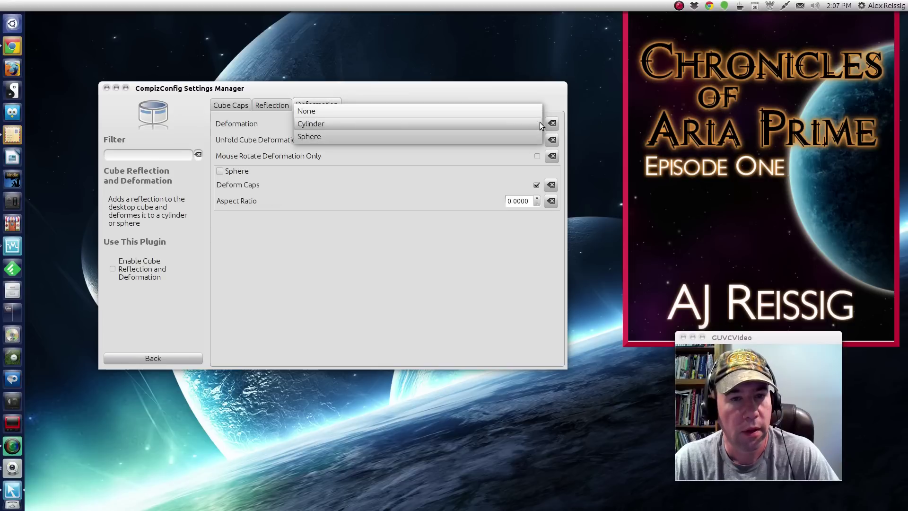
left_click(403, 286)
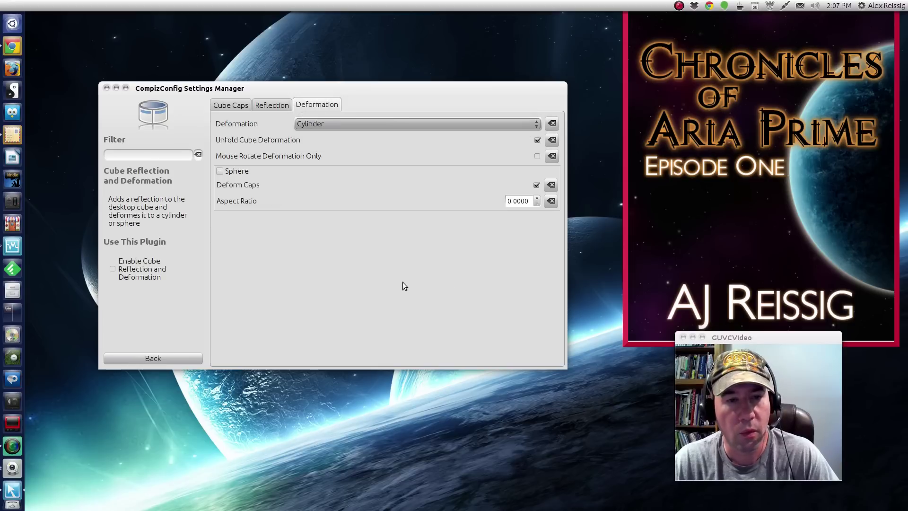
left_click(240, 107)
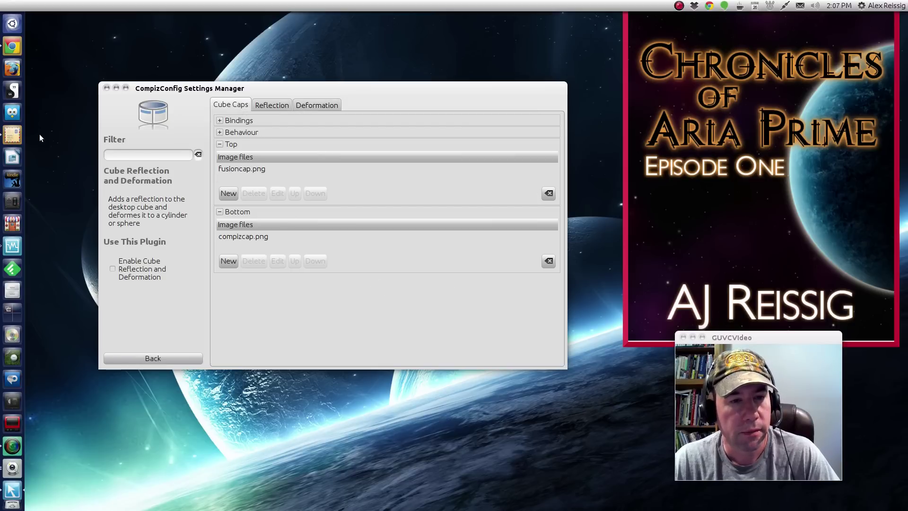
- Go back, open the Window Decoration plugin settings, then return to the plugin list
left_click(135, 357)
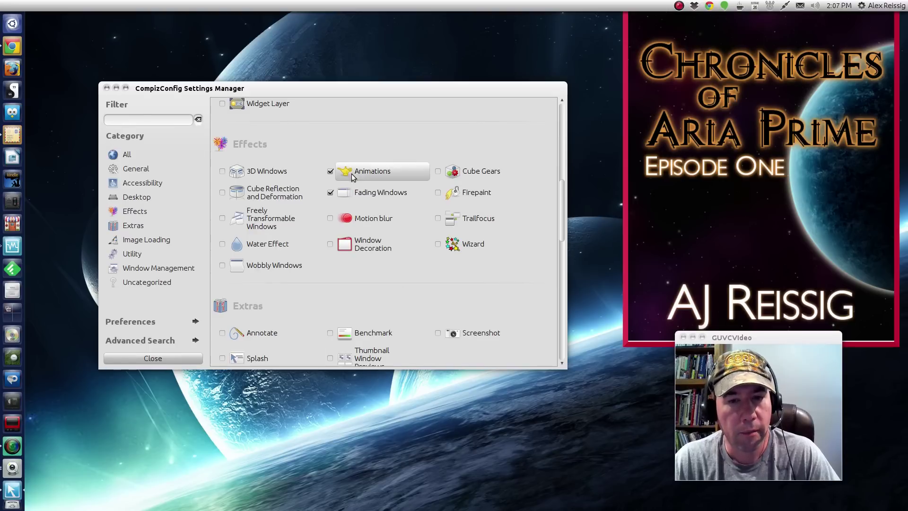
left_click(379, 246)
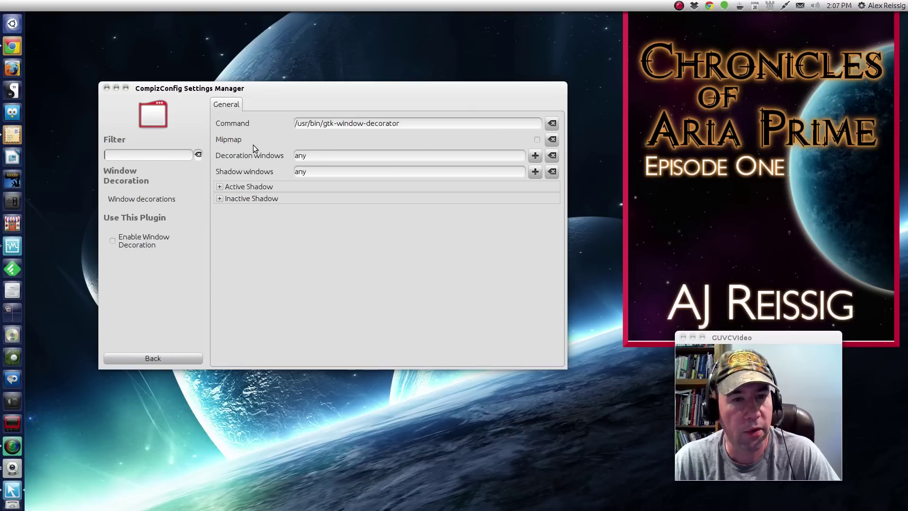
left_click(128, 359)
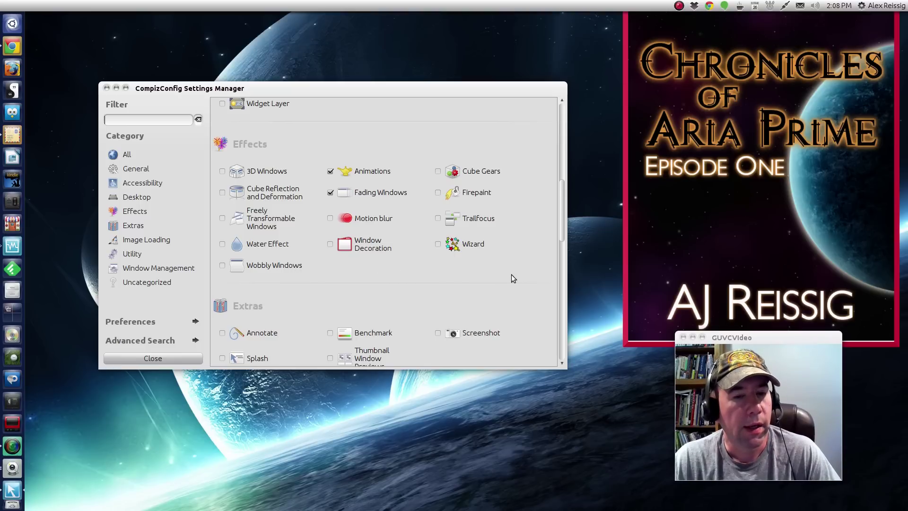
scroll(515, 291, "down", 3)
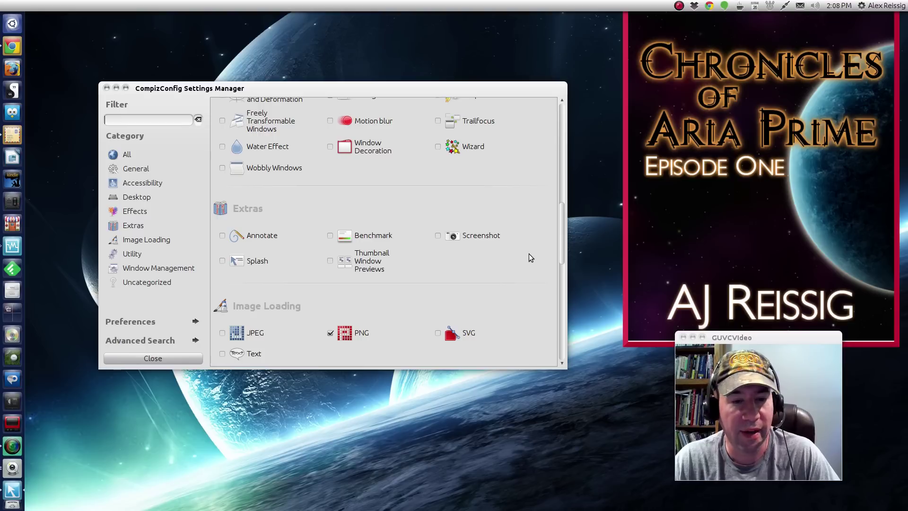
scroll(529, 254, "down", 3)
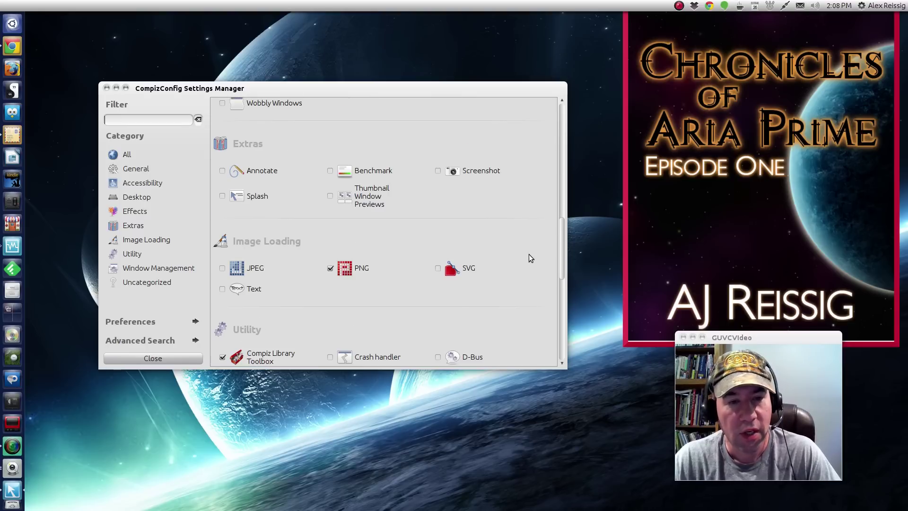
scroll(529, 258, "down", 10)
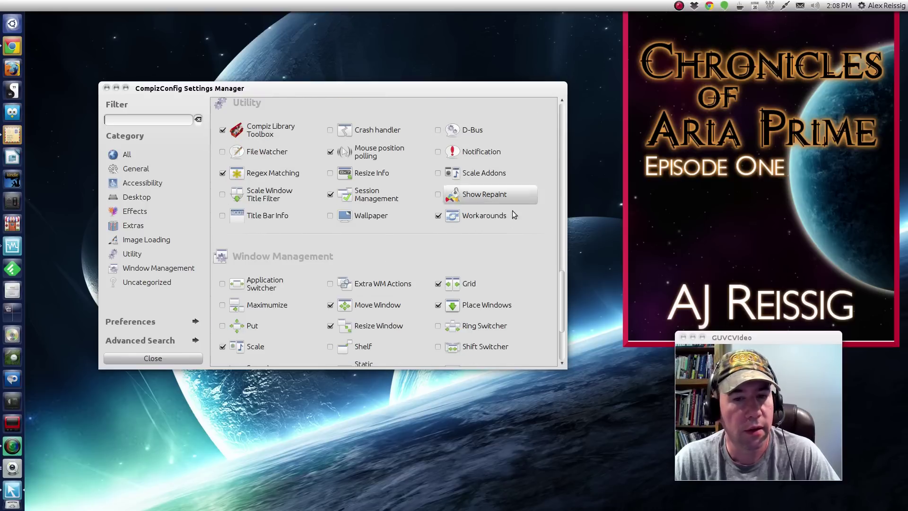
scroll(509, 257, "down", 4)
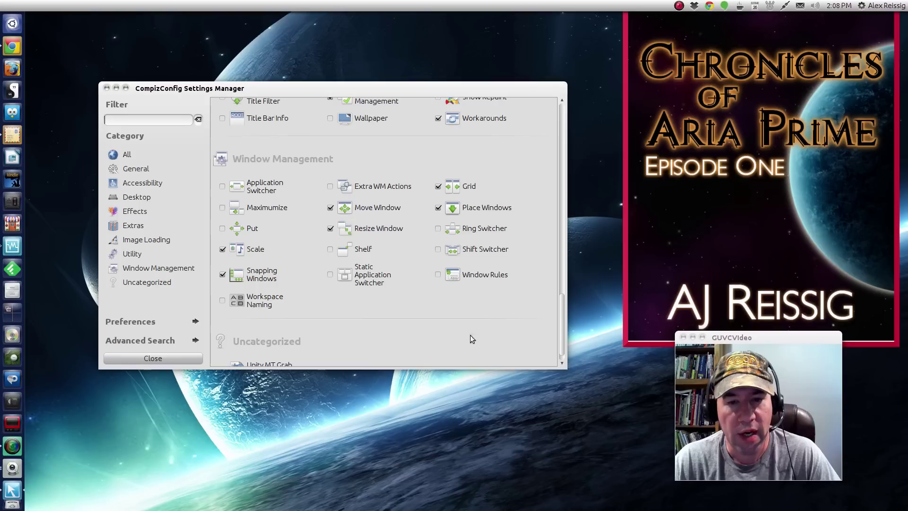
scroll(488, 338, "down", 1)
scroll(489, 339, "up", 10)
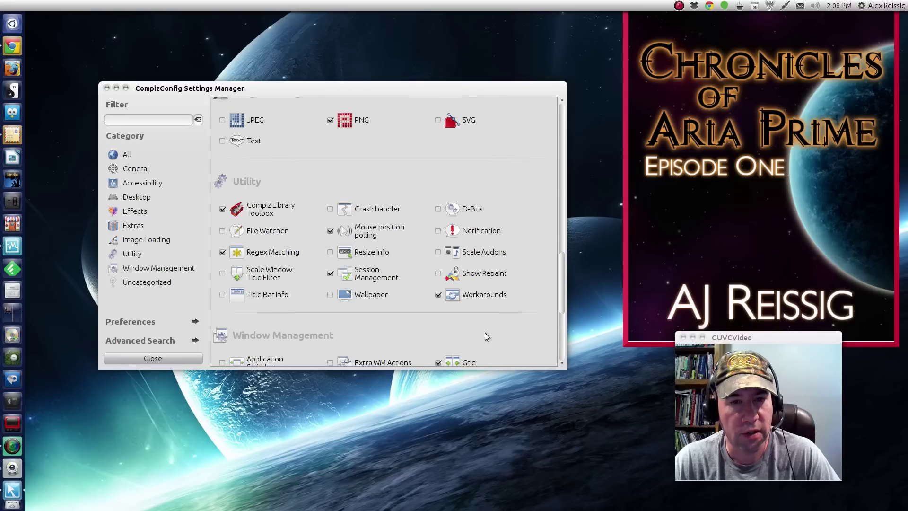
scroll(475, 279, "up", 3)
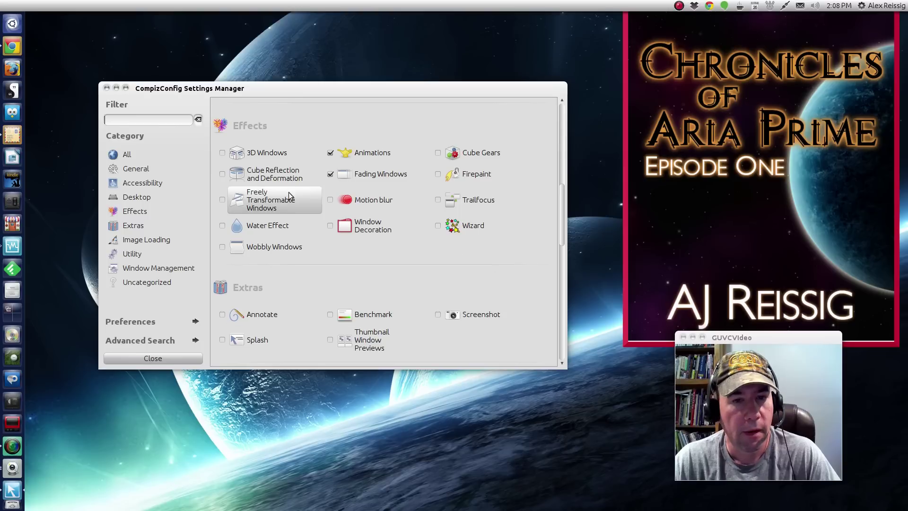
scroll(528, 259, "up", 2)
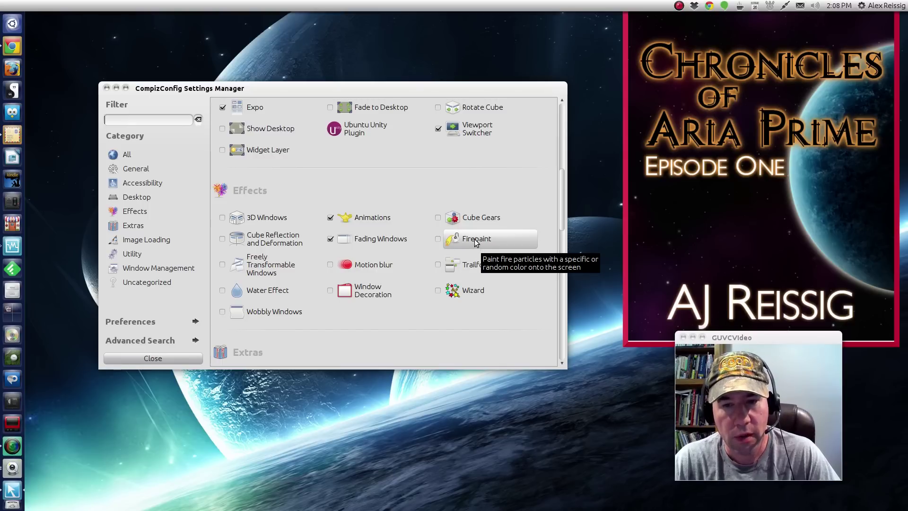
left_click(476, 267)
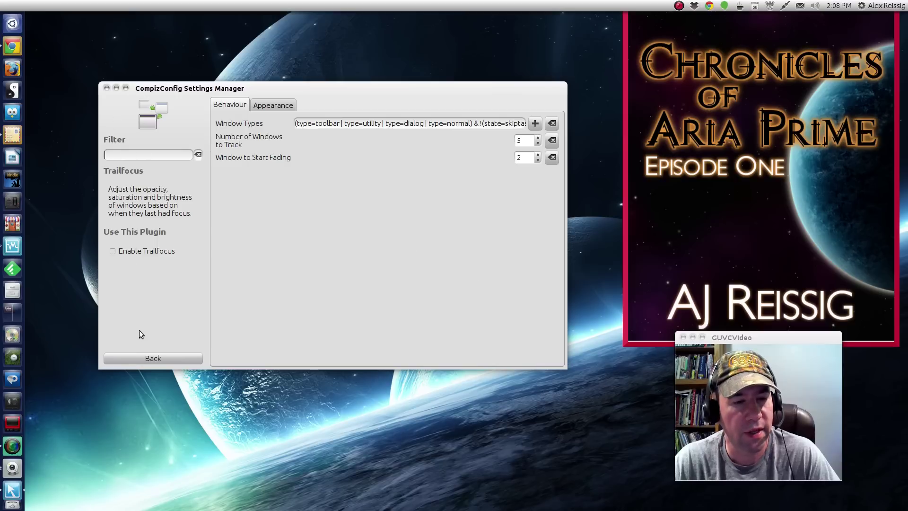
left_click(138, 355)
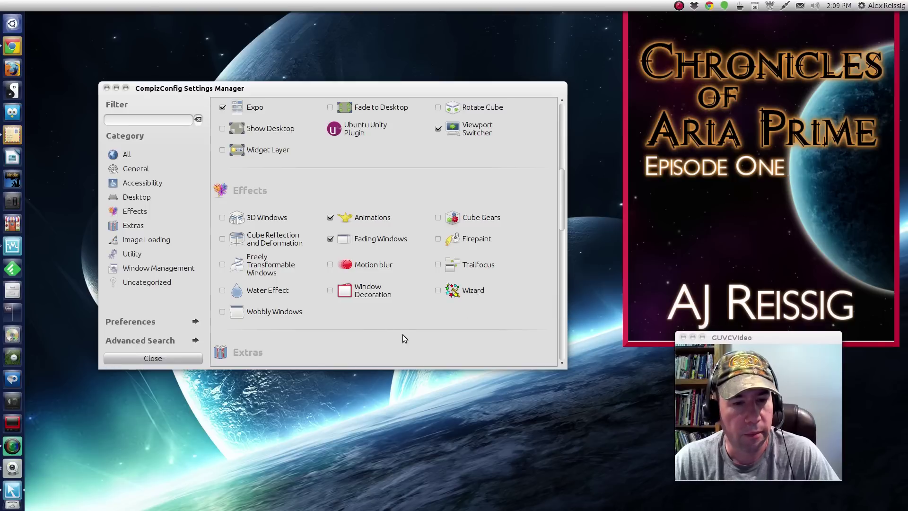
scroll(375, 336, "up", 1)
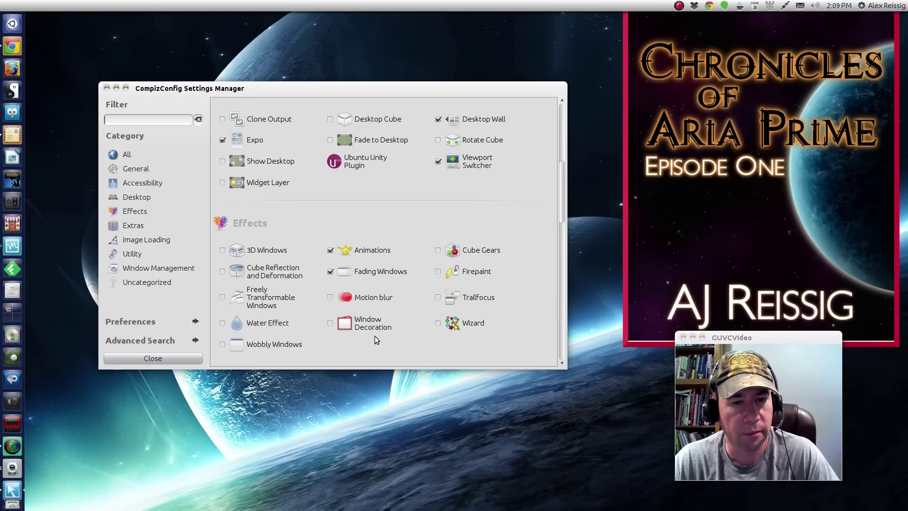
scroll(375, 336, "down", 6)
scroll(375, 336, "up", 3)
scroll(374, 336, "up", 8)
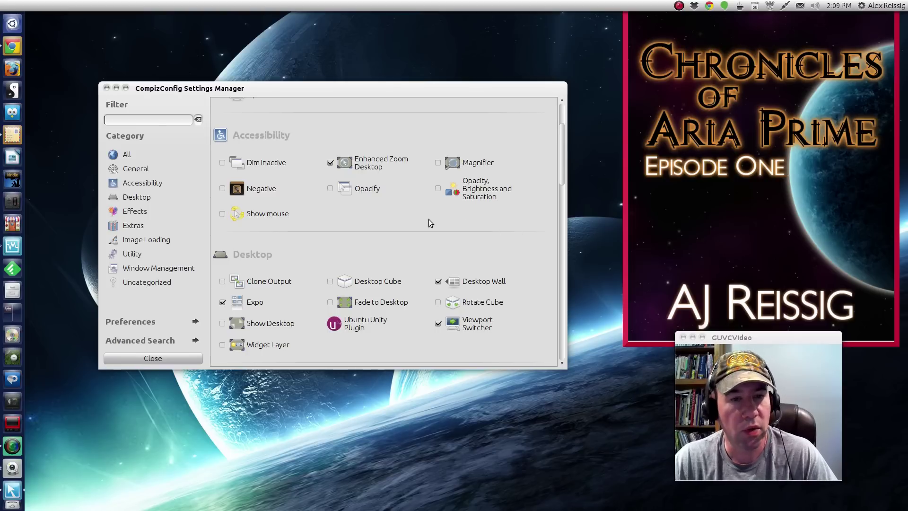
scroll(438, 234, "up", 3)
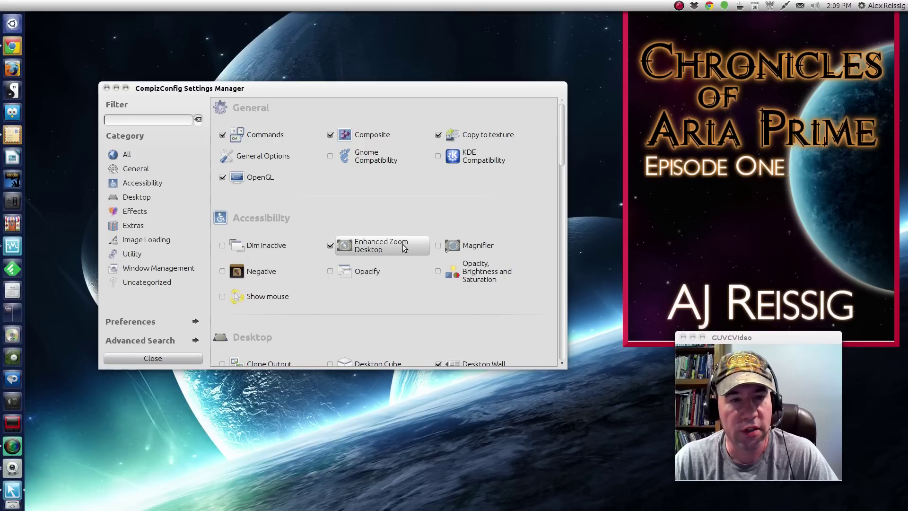
- Scroll through the plugin list, ending at the General group with Commands, Composite and OpenGL enabled
scroll(411, 239, "down", 3)
scroll(421, 240, "down", 10)
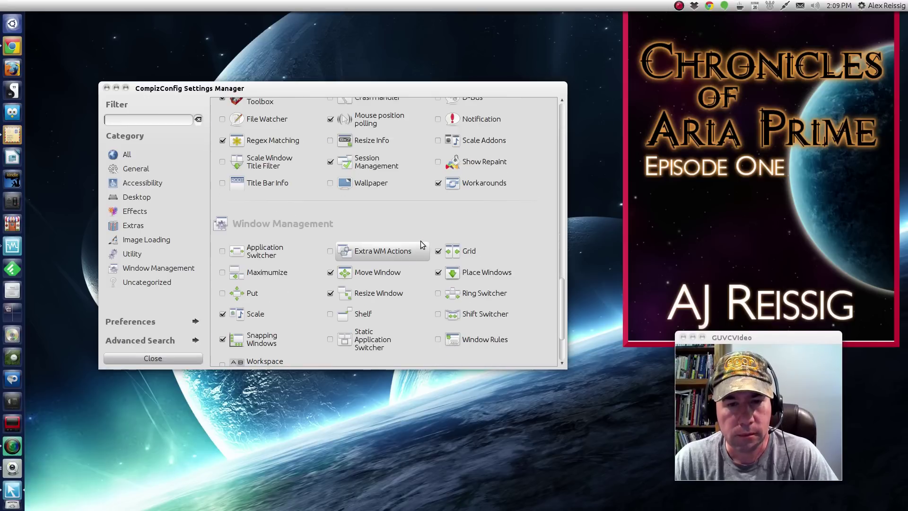
scroll(421, 240, "up", 2)
scroll(413, 242, "up", 15)
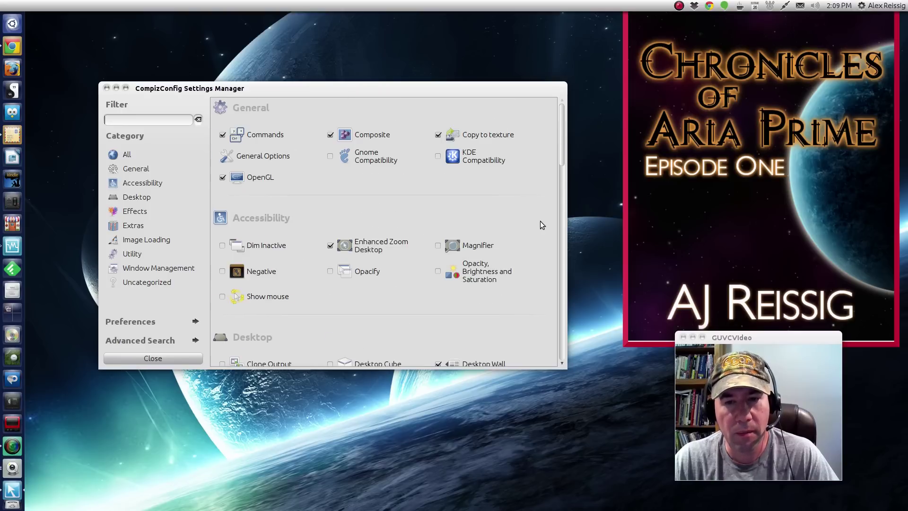
scroll(542, 226, "down", 2)
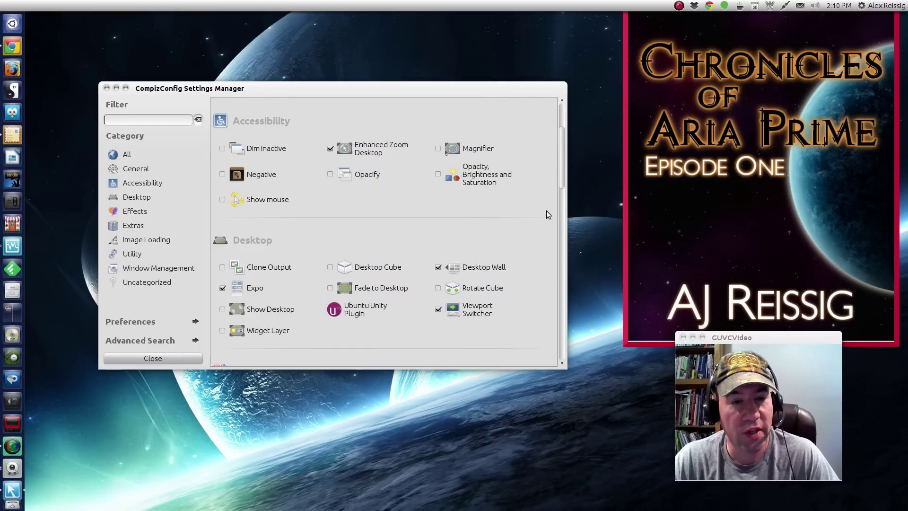
scroll(540, 212, "down", 10)
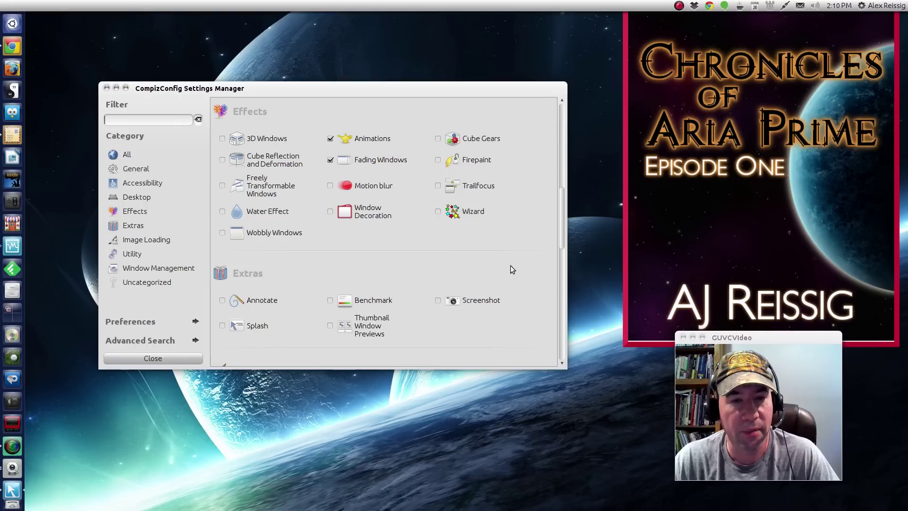
scroll(509, 265, "up", 10)
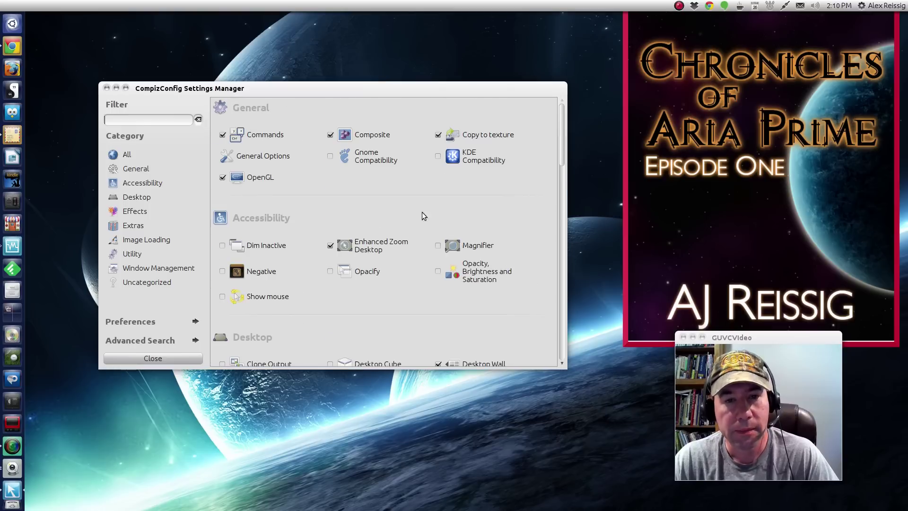
left_click(106, 88)
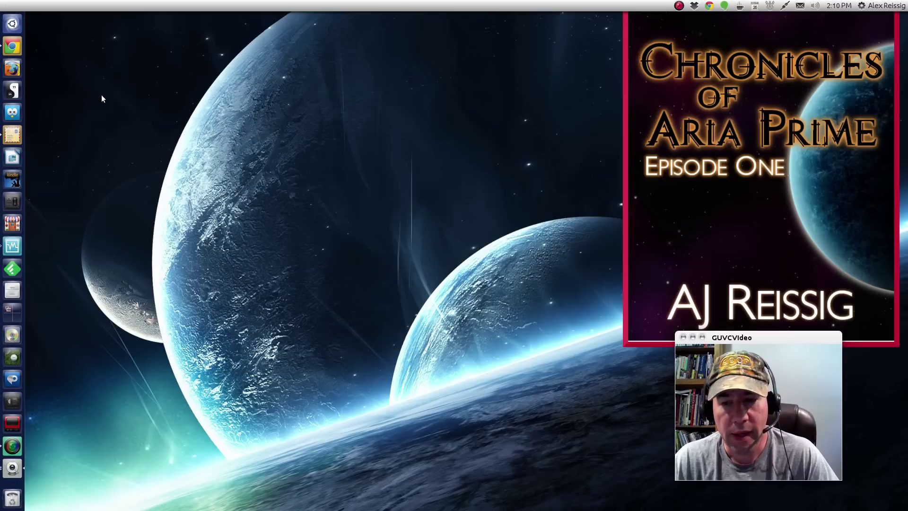